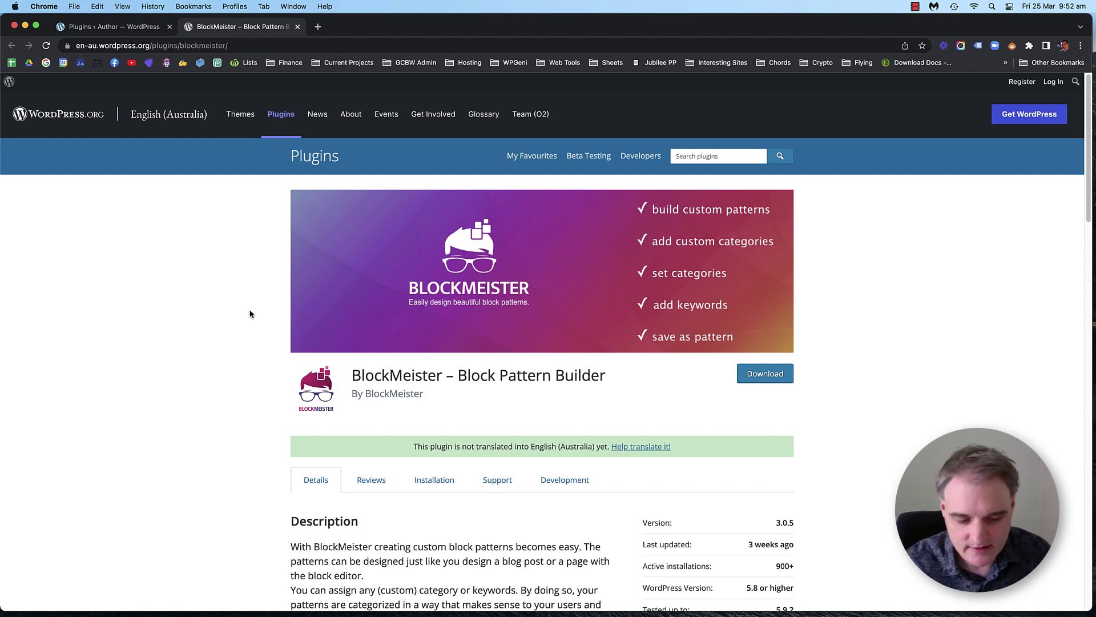
From All Books, open The Mediterranean's editor in a new browser tab
{"action": "left_click", "coordinate": [148, 27]}
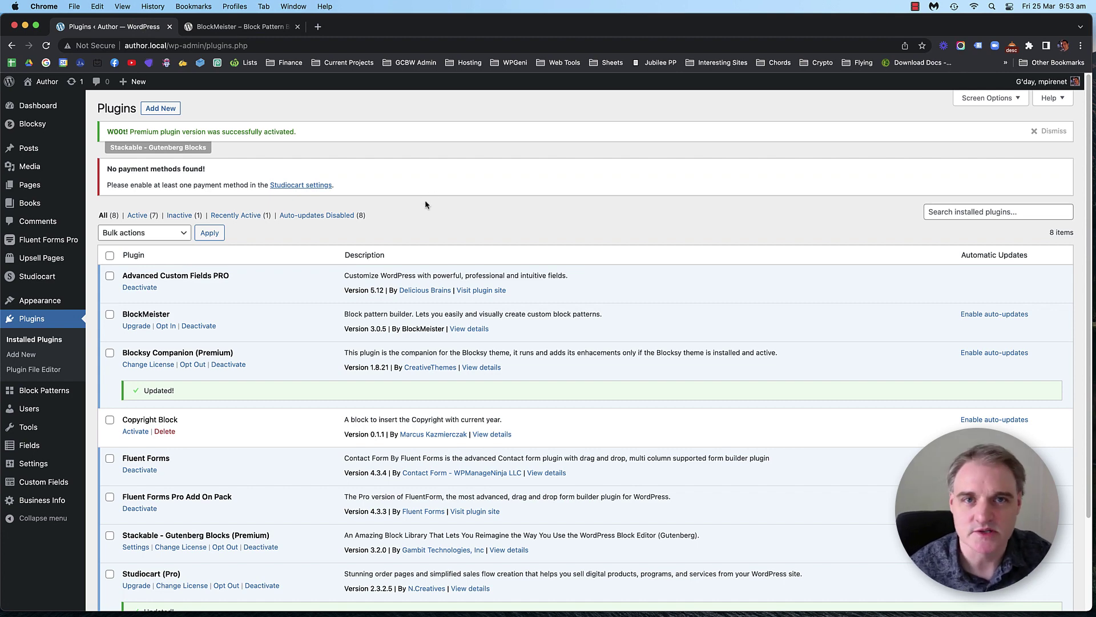
{"action": "mouse_move", "coordinate": [30, 206]}
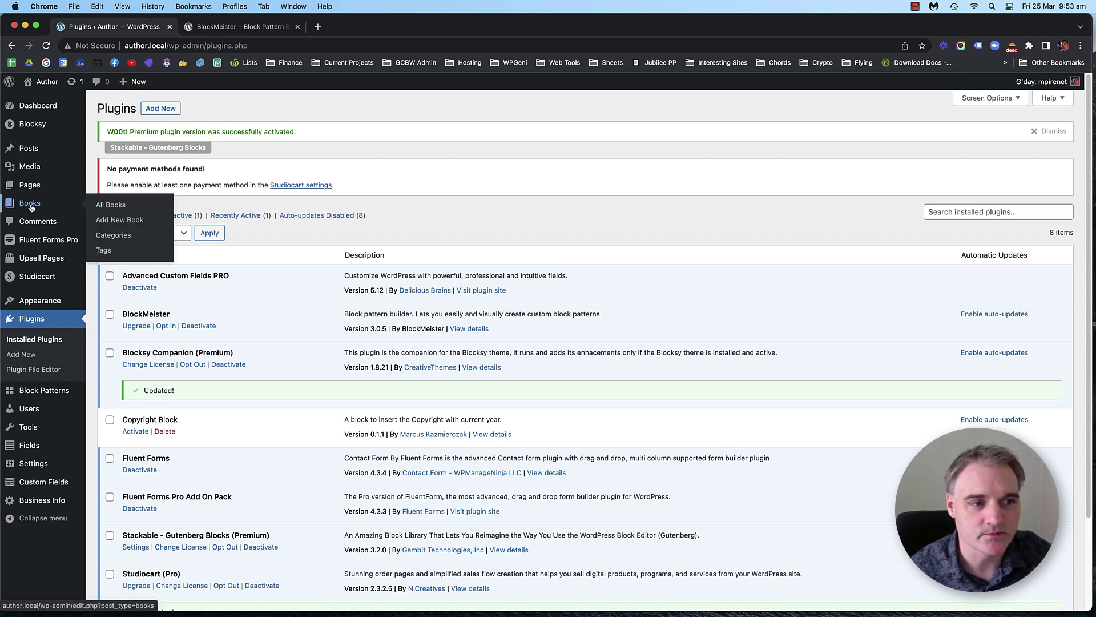
{"action": "left_click", "coordinate": [115, 207]}
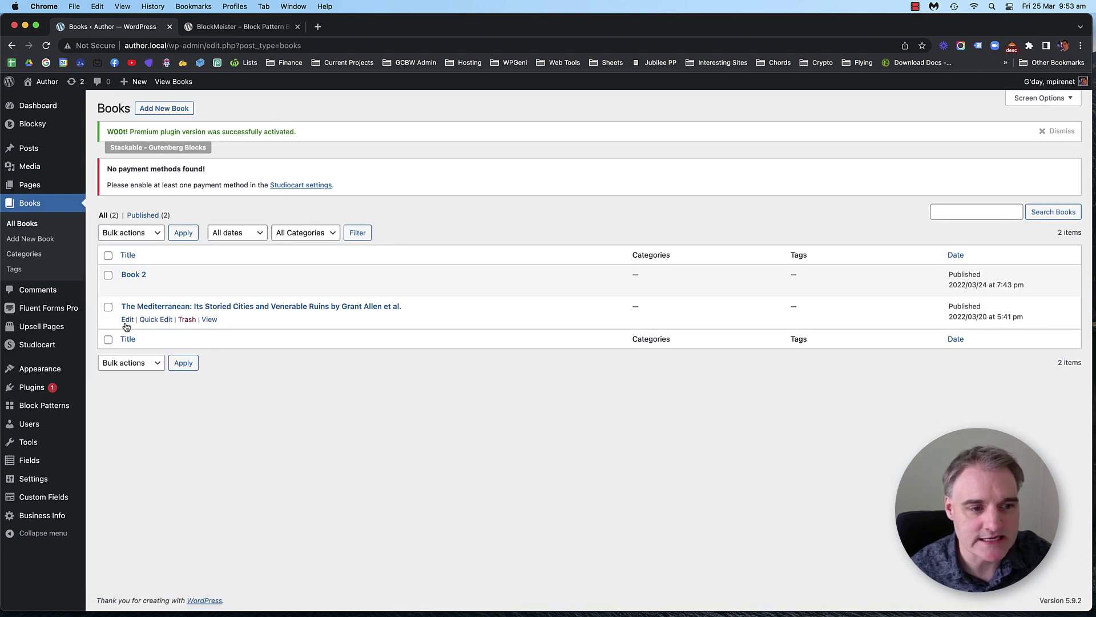
{"action": "right_click", "coordinate": [125, 321]}
{"action": "left_click", "coordinate": [166, 326]}
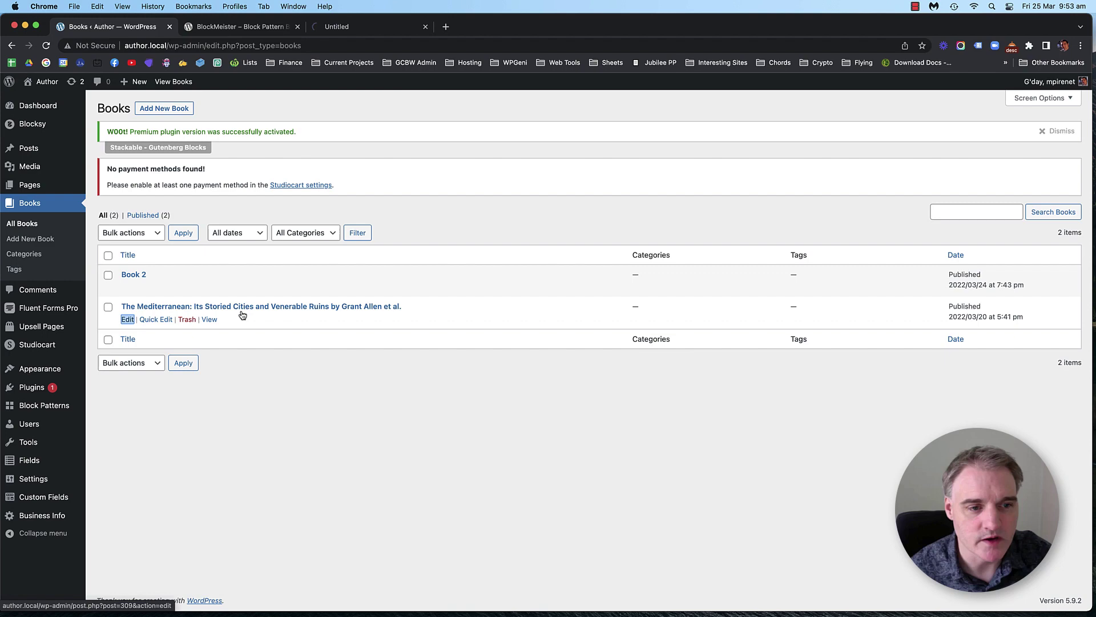
{"action": "left_click", "coordinate": [351, 26]}
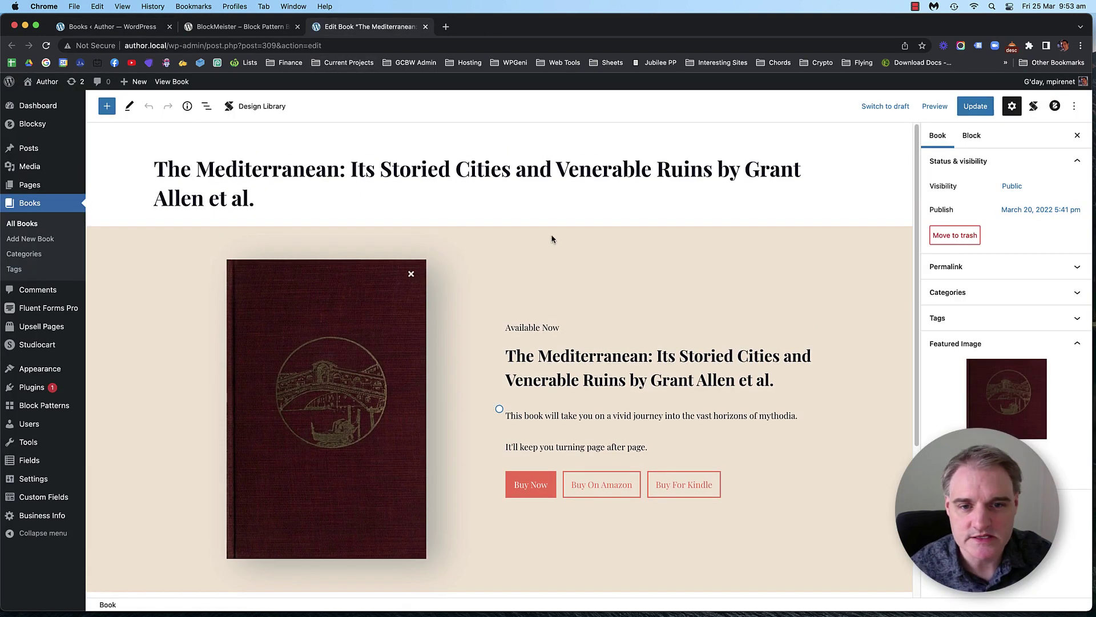
{"action": "scroll", "coordinate": [456, 234], "scroll_direction": "up", "scroll_amount": 3}
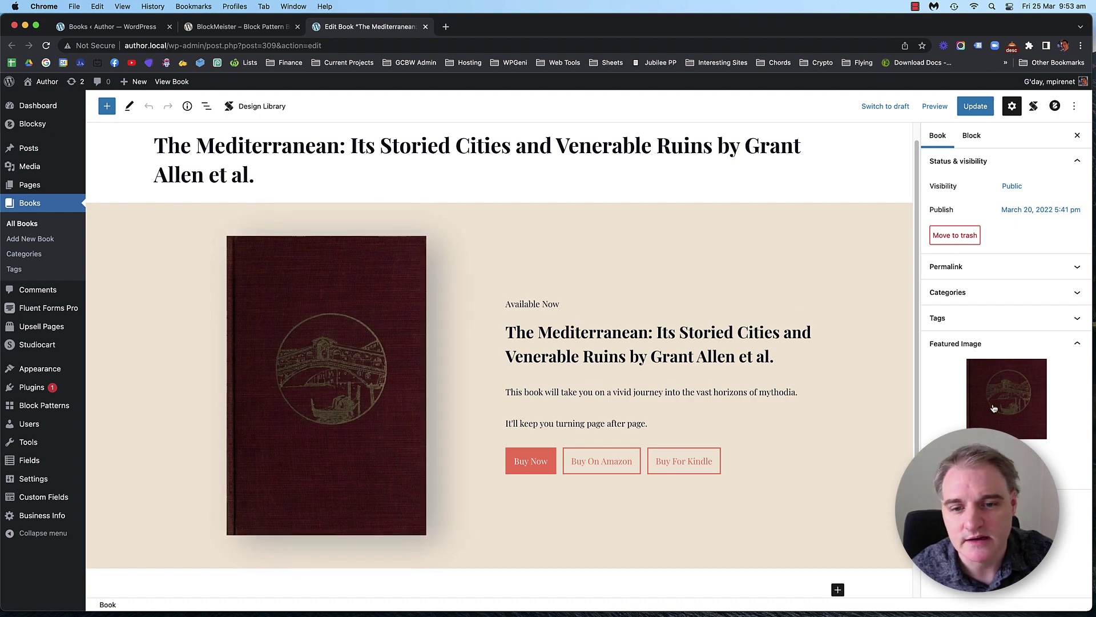
{"action": "scroll", "coordinate": [453, 352], "scroll_direction": "down", "scroll_amount": 5}
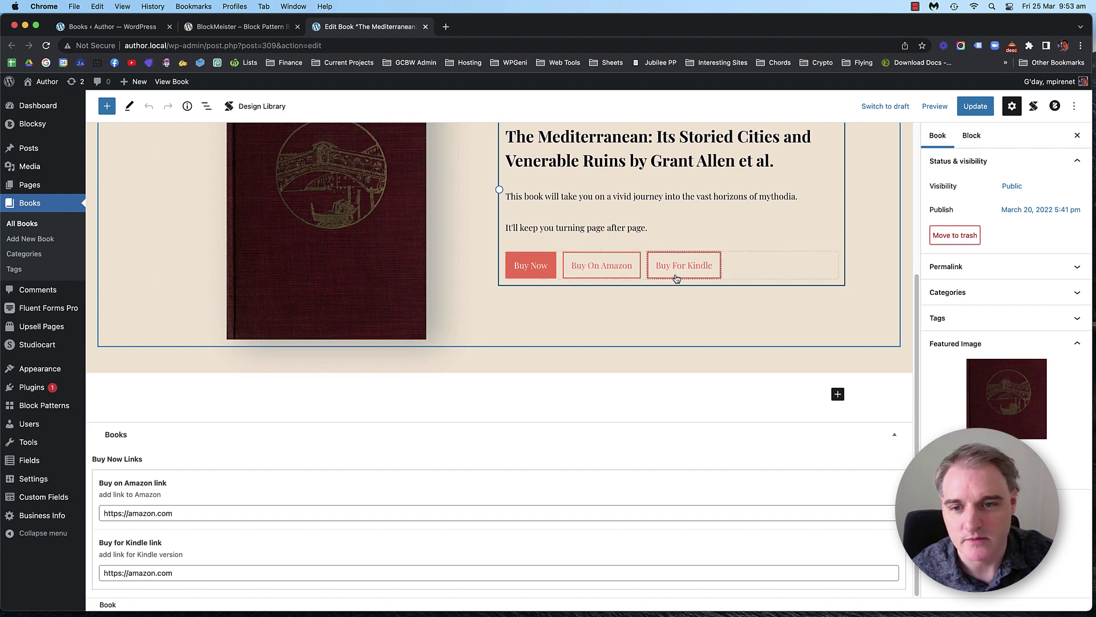
{"action": "left_click", "coordinate": [211, 511]}
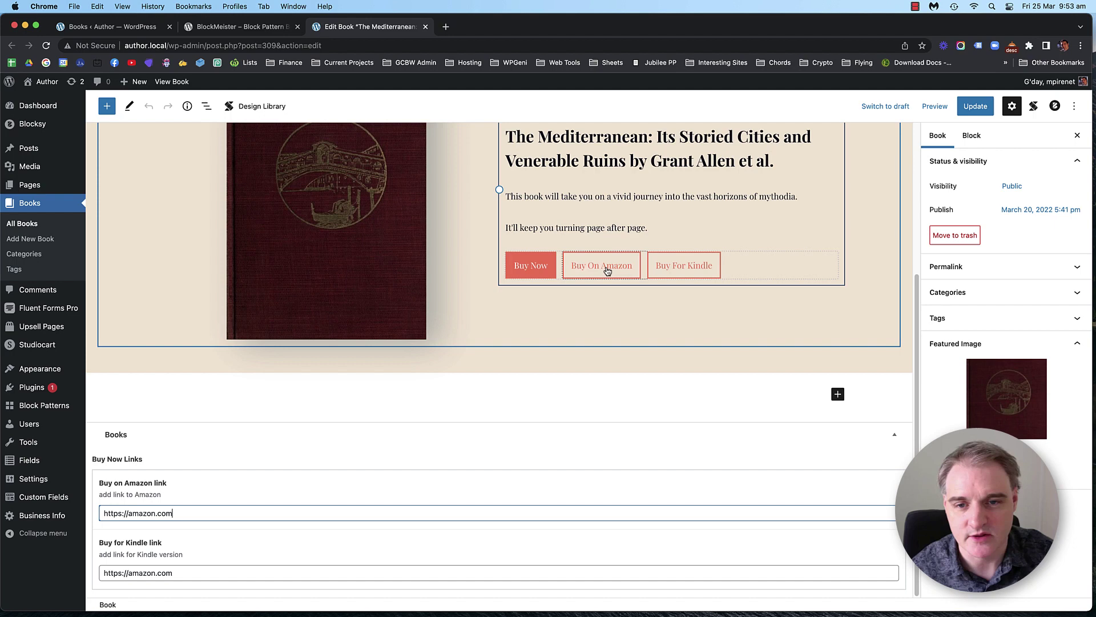
{"action": "scroll", "coordinate": [458, 302], "scroll_direction": "up", "scroll_amount": 5}
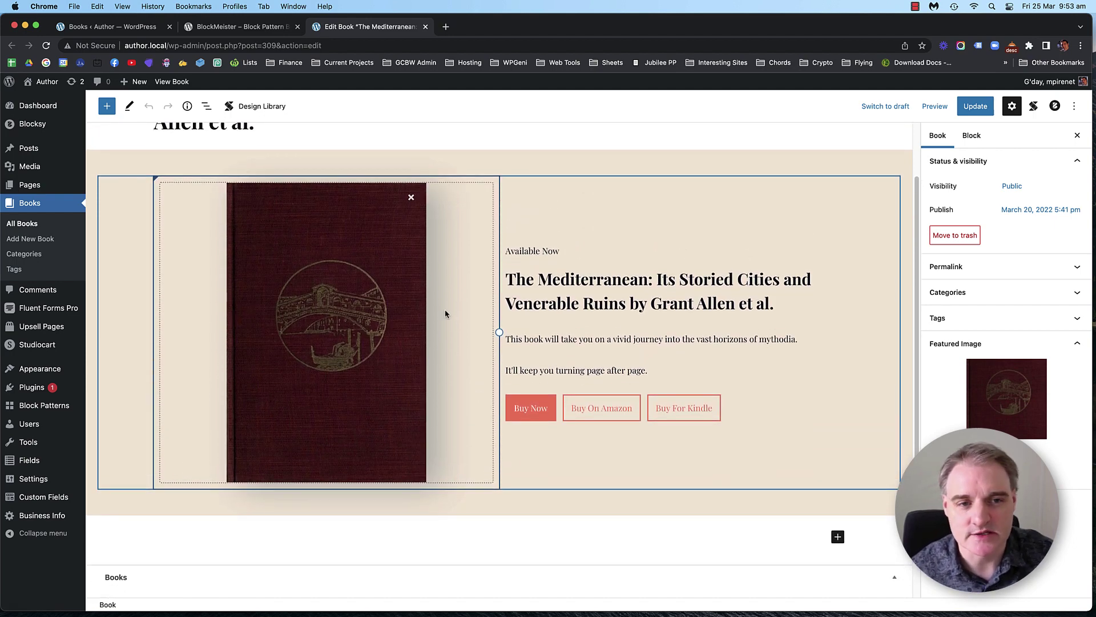
{"action": "scroll", "coordinate": [457, 306], "scroll_direction": "up", "scroll_amount": 3}
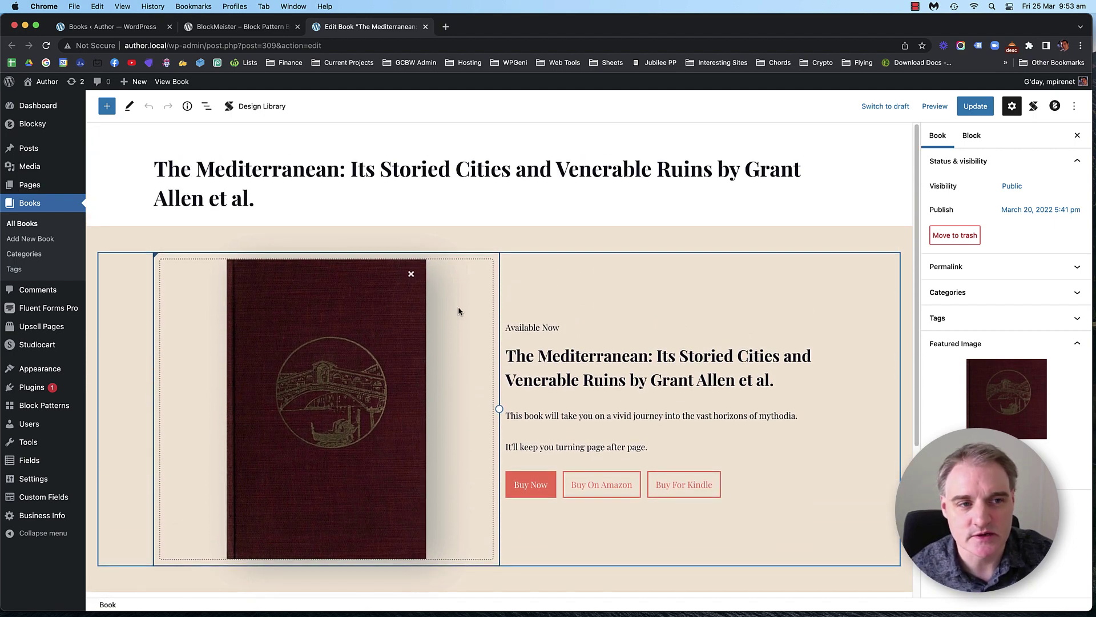
Start a new Book post, then return to the BlockMeister plugin page
{"action": "left_click", "coordinate": [26, 241]}
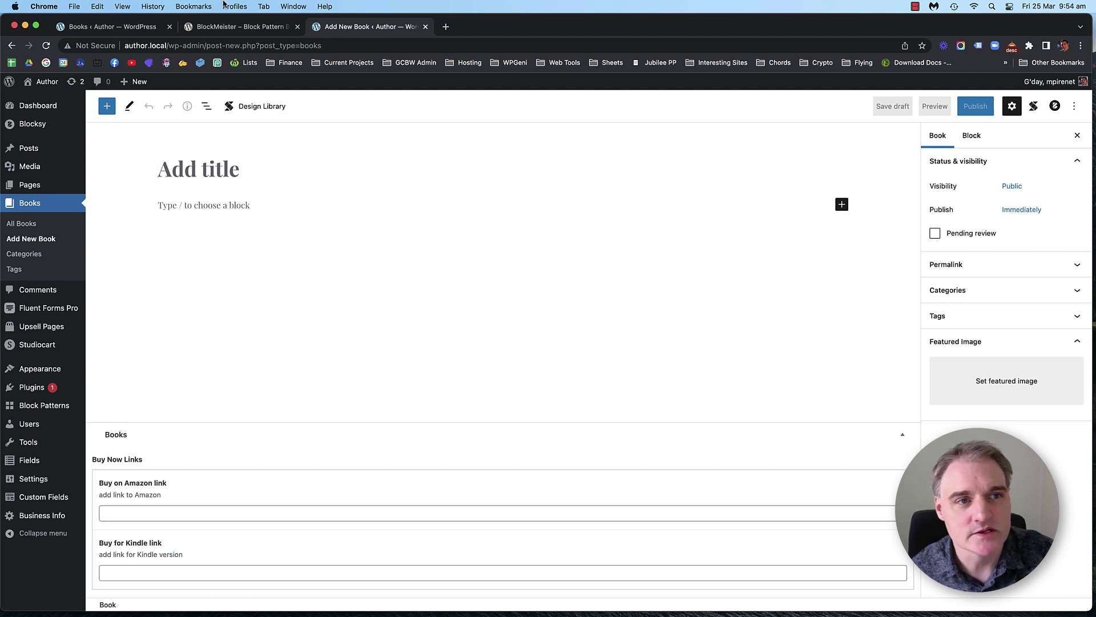
{"action": "left_click", "coordinate": [244, 27]}
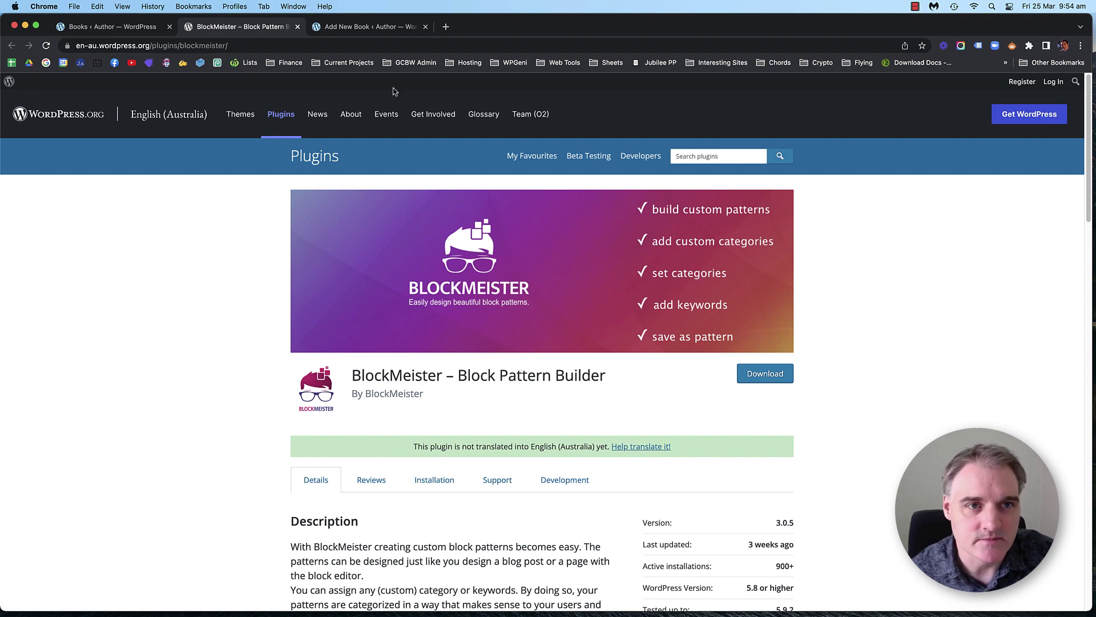
Switch to the Books tab and look over the installed plugins list
{"action": "left_click", "coordinate": [368, 31]}
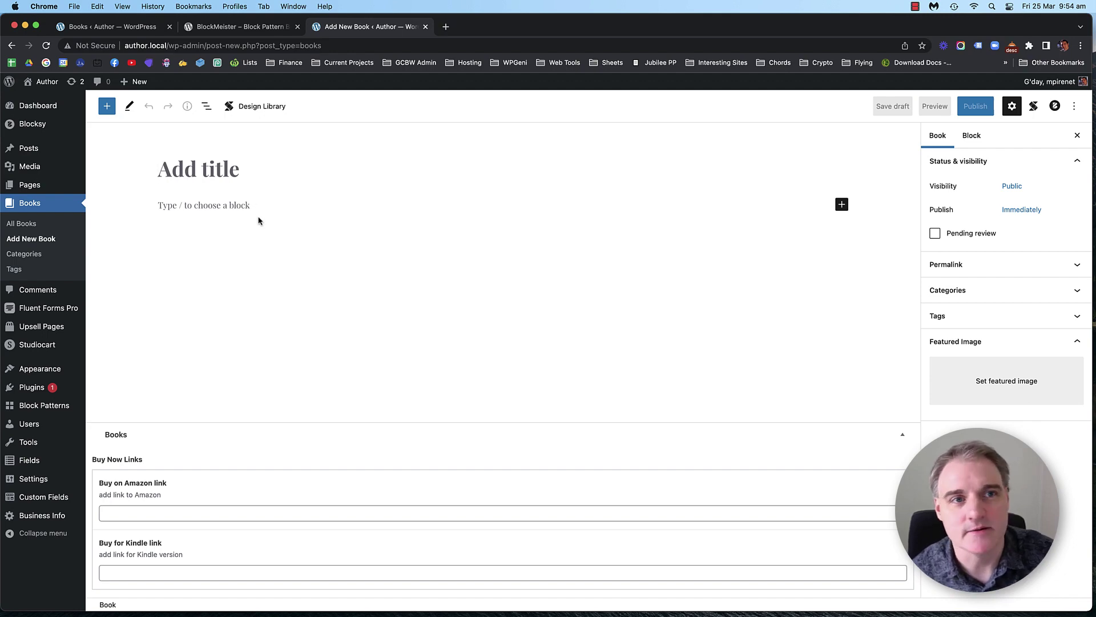
{"action": "left_click", "coordinate": [230, 32]}
{"action": "left_click", "coordinate": [123, 26]}
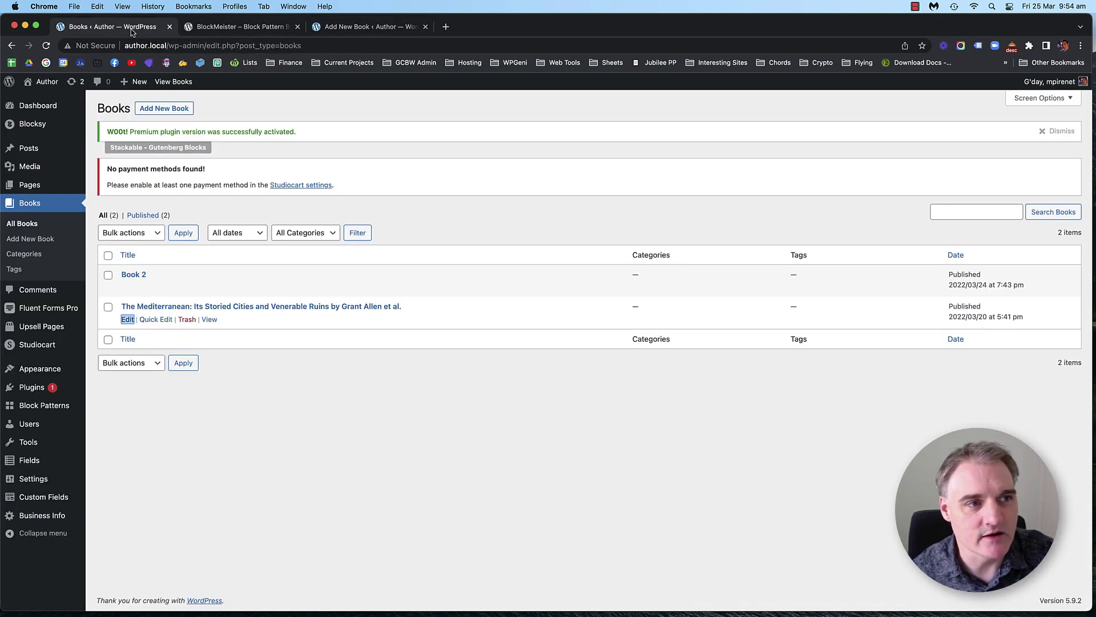
{"action": "mouse_move", "coordinate": [31, 387]}
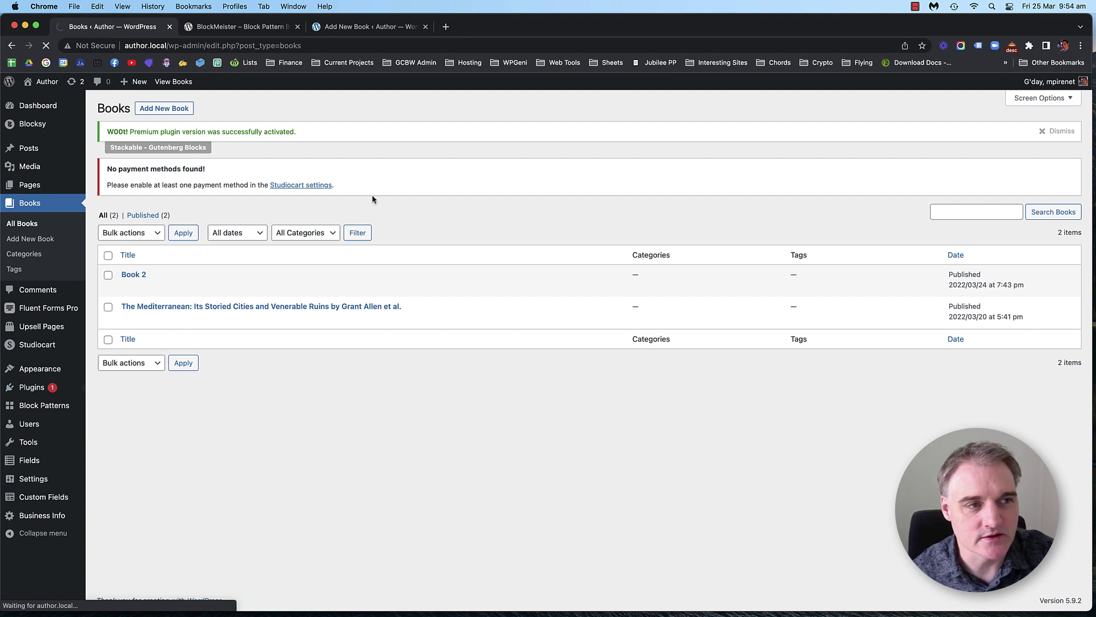
{"action": "left_click", "coordinate": [46, 394]}
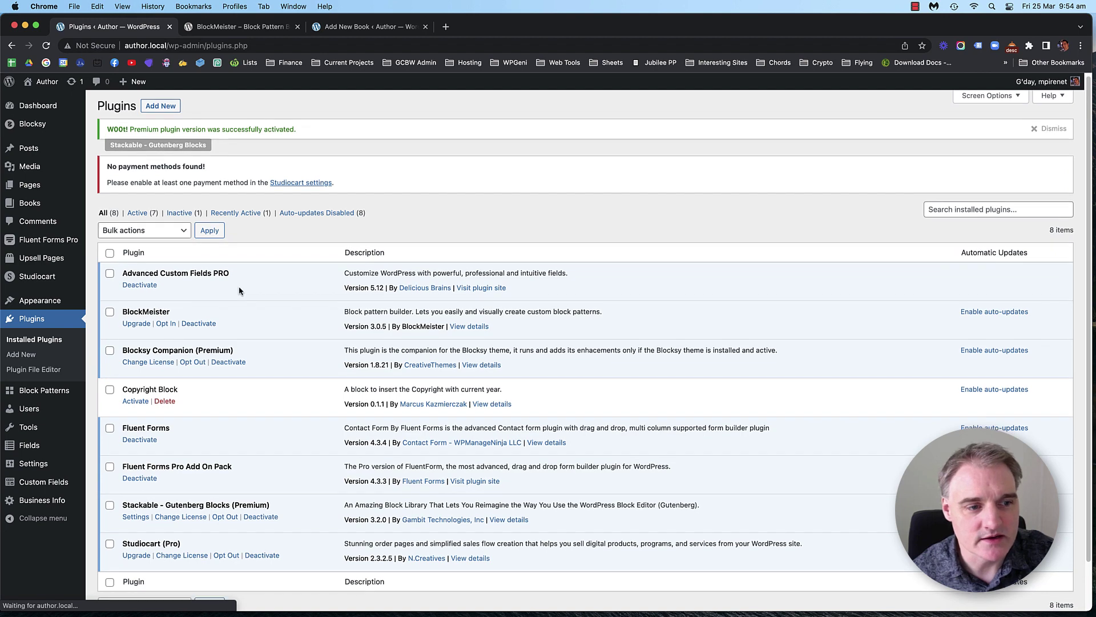
{"action": "scroll", "coordinate": [240, 290], "scroll_direction": "down", "scroll_amount": 2}
{"action": "left_click_drag", "start_coordinate": [133, 258], "coordinate": [168, 261]}
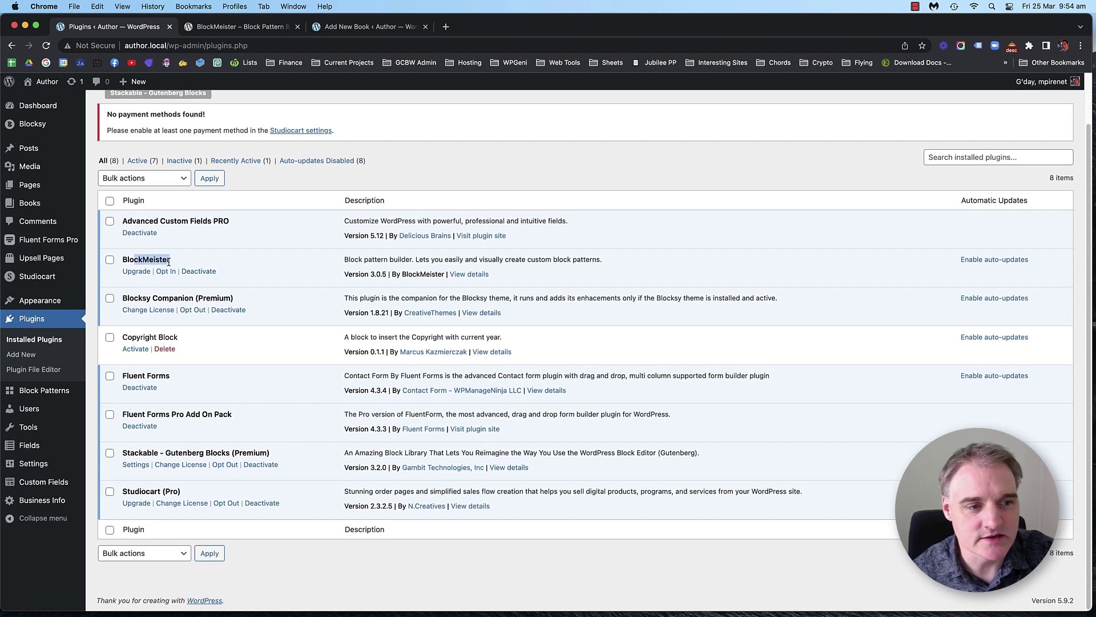
{"action": "left_click", "coordinate": [268, 254]}
Go back to All Books, where Book 2 and The Mediterranean are published
{"action": "scroll", "coordinate": [268, 252], "scroll_direction": "up", "scroll_amount": 2}
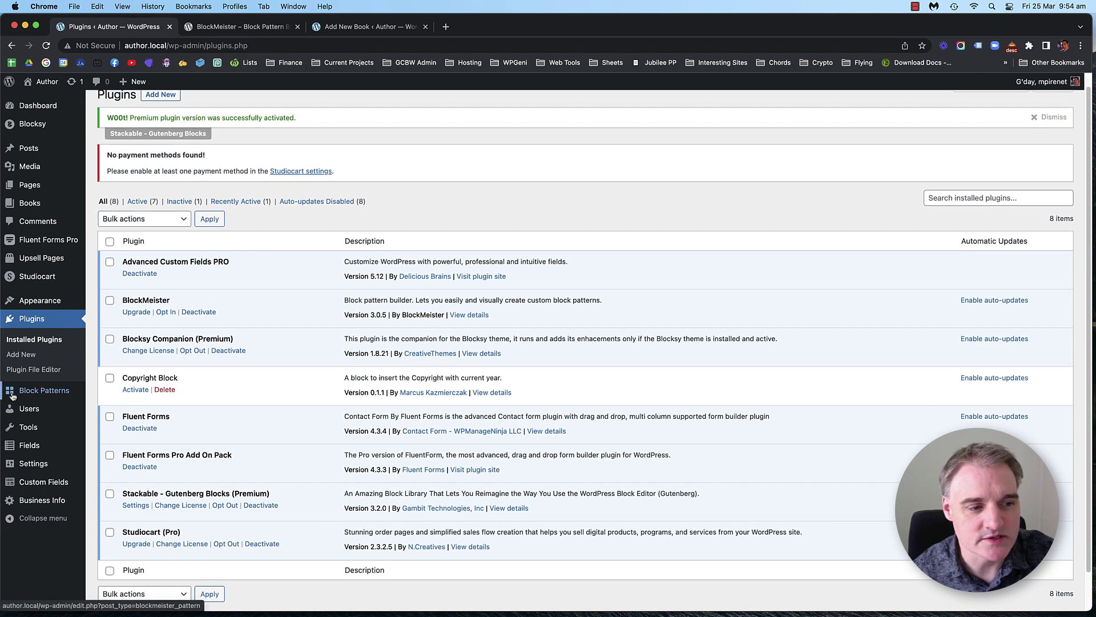
{"action": "mouse_move", "coordinate": [12, 396]}
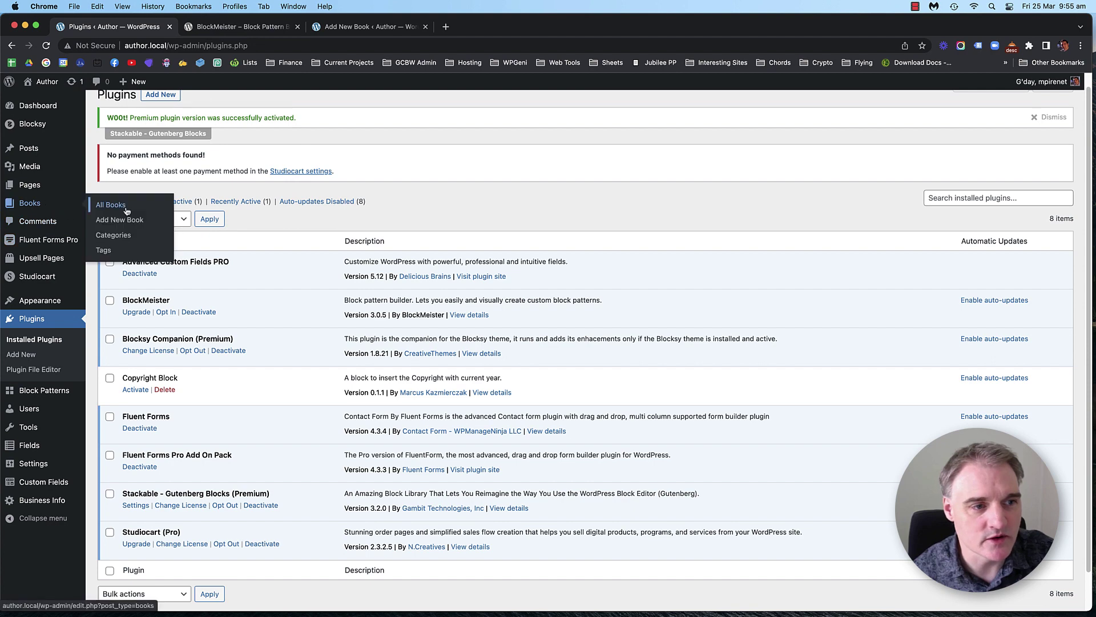
{"action": "left_click", "coordinate": [127, 210]}
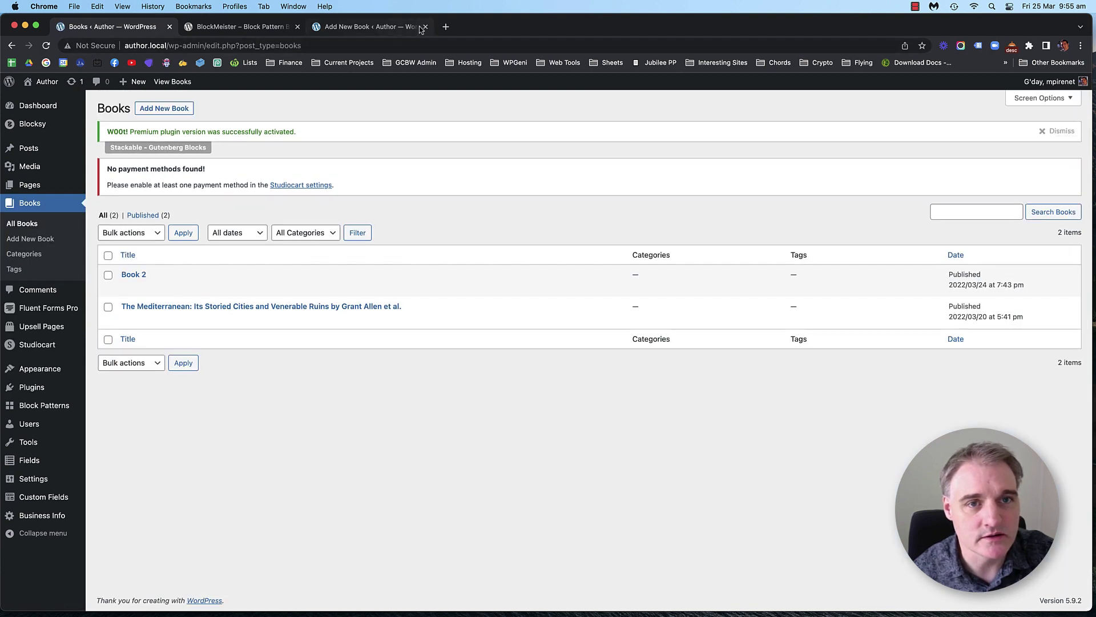
Close the unused new book and reopen The Mediterranean's editor in a new tab
{"action": "left_click", "coordinate": [426, 26]}
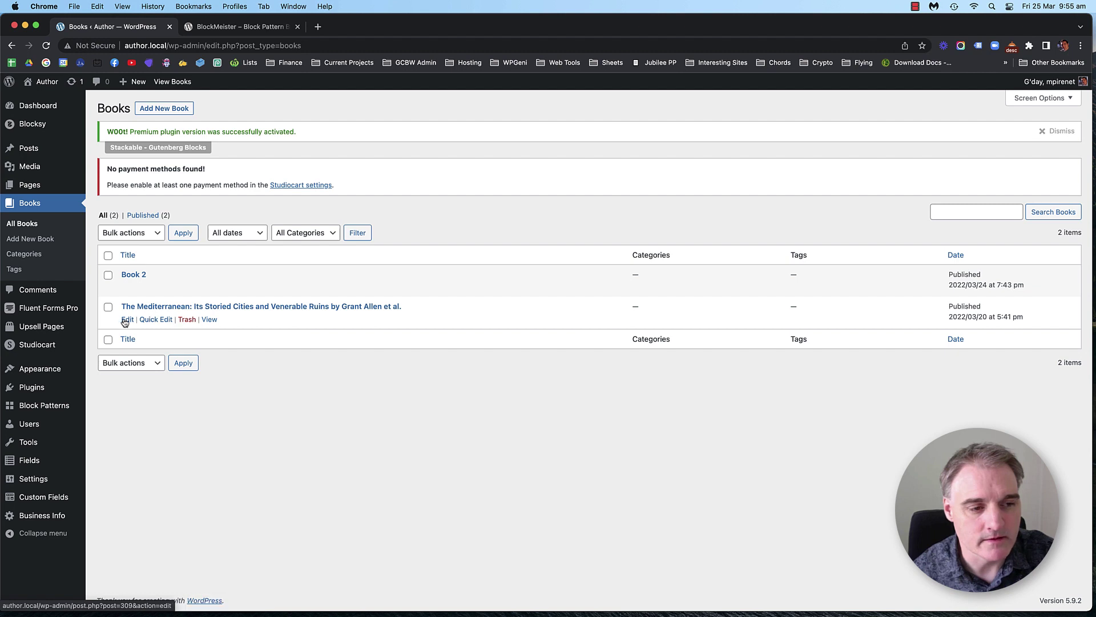
{"action": "right_click", "coordinate": [125, 322]}
{"action": "left_click", "coordinate": [135, 320]}
{"action": "left_click", "coordinate": [251, 28]}
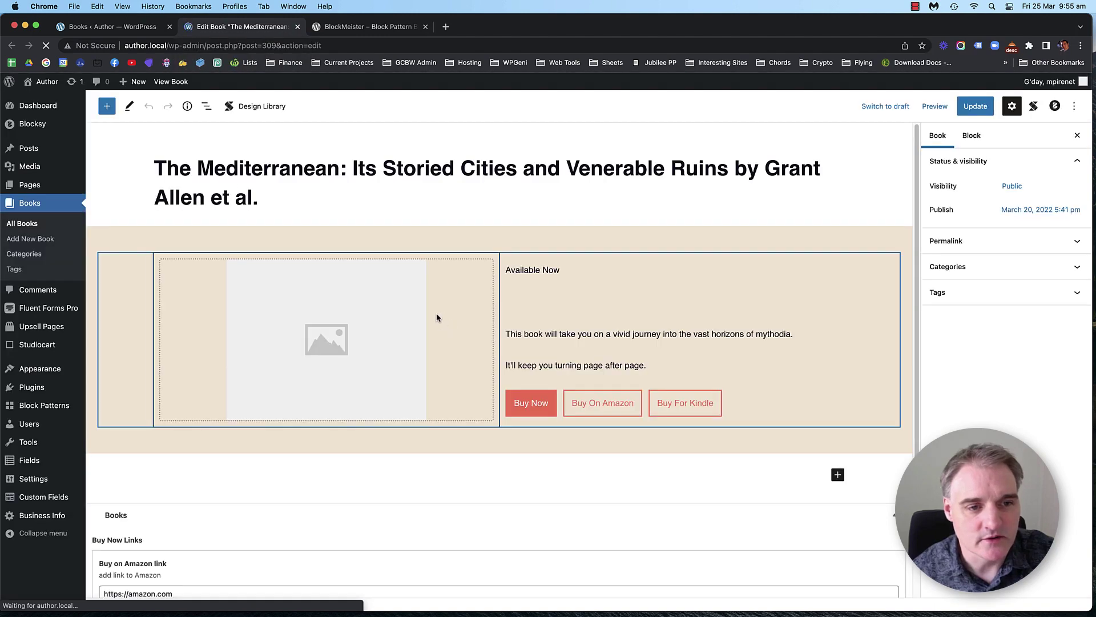
Copy The Mediterranean's Columns layout block to the clipboard
{"action": "left_click", "coordinate": [318, 233]}
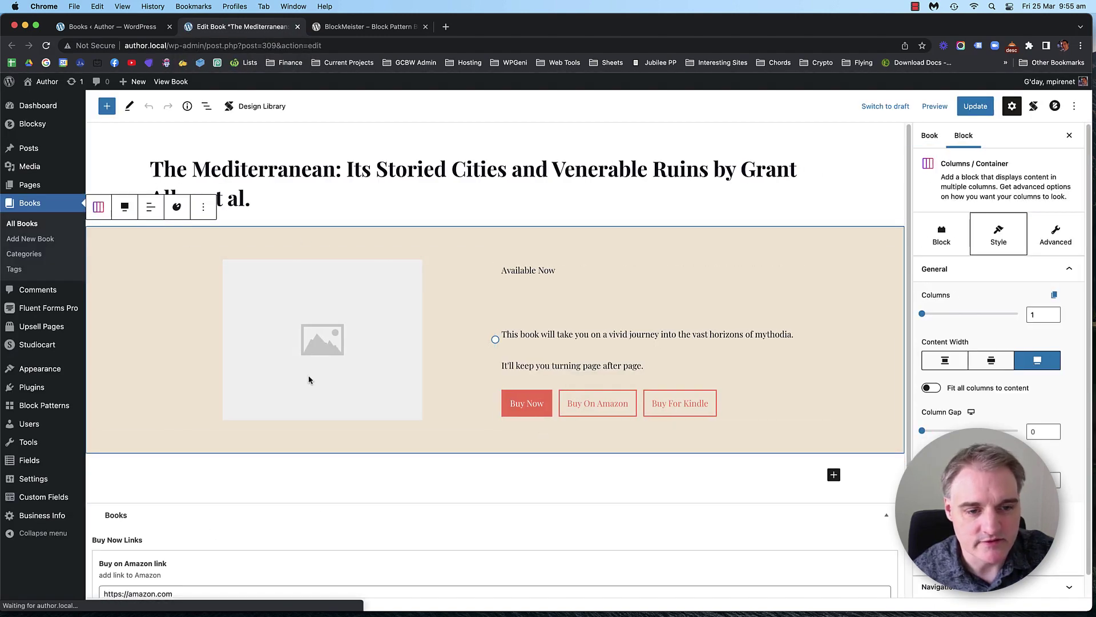
{"action": "left_click", "coordinate": [203, 206]}
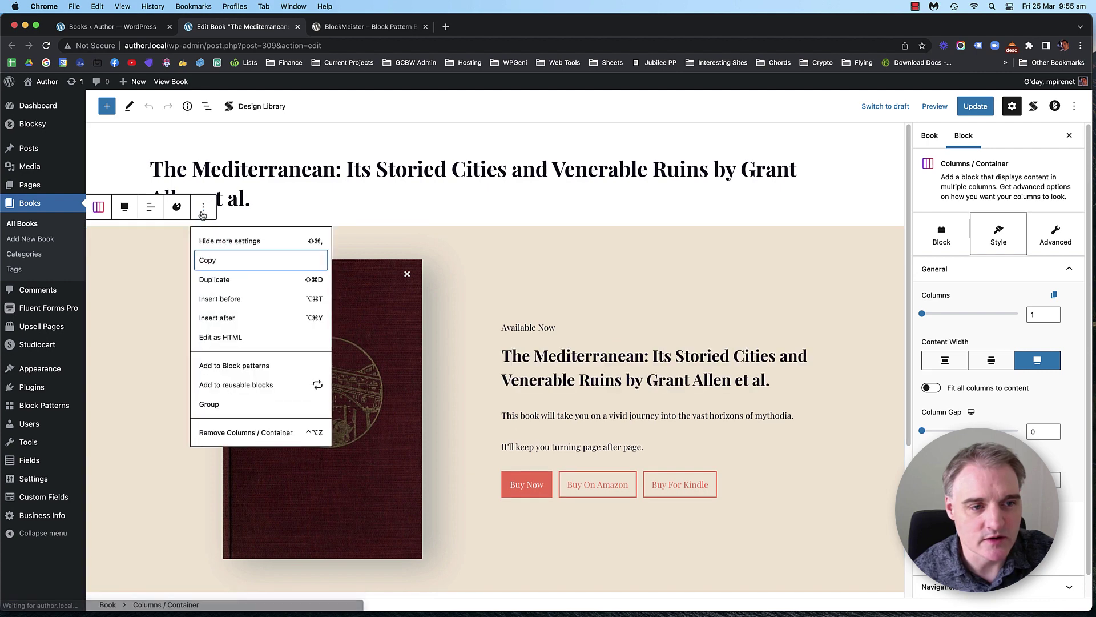
{"action": "left_click", "coordinate": [209, 261]}
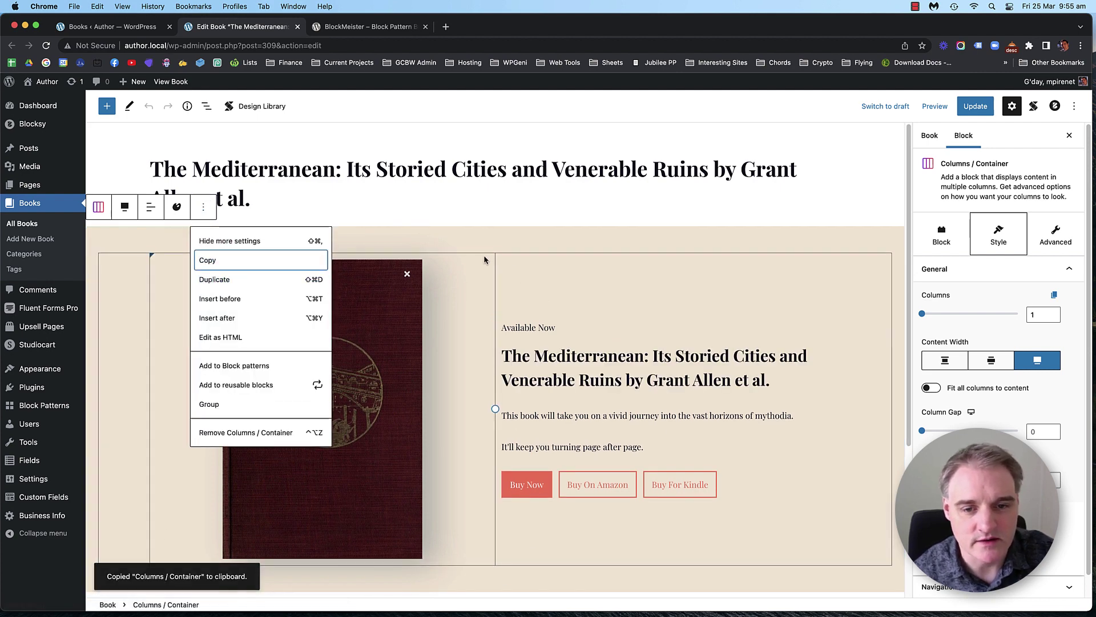
{"action": "scroll", "coordinate": [367, 535], "scroll_direction": "down", "scroll_amount": 1}
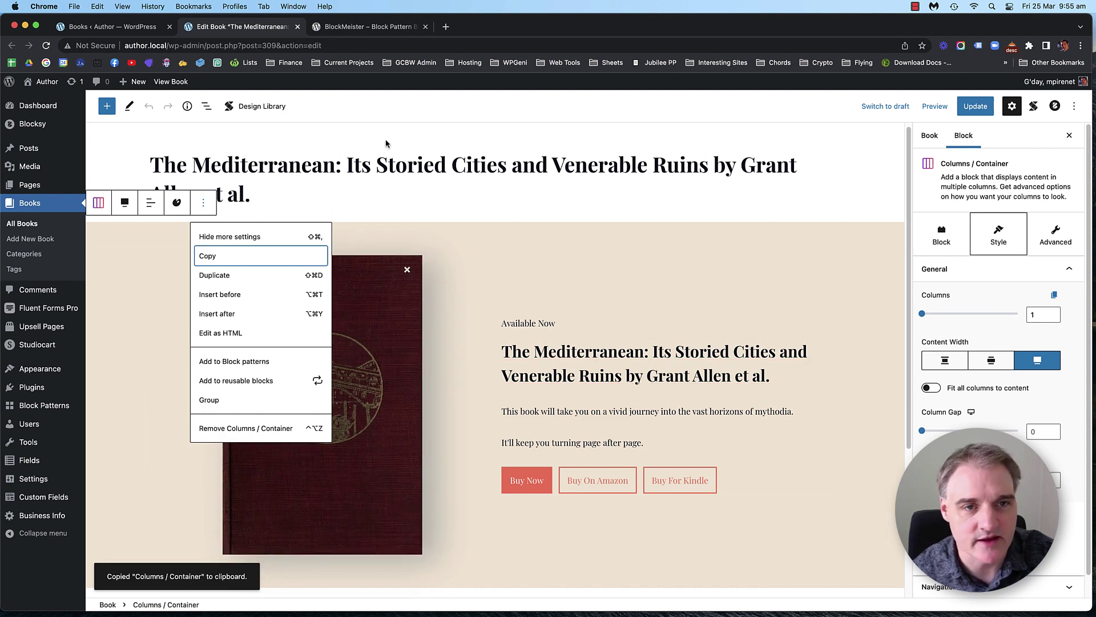
{"action": "left_click", "coordinate": [378, 112]}
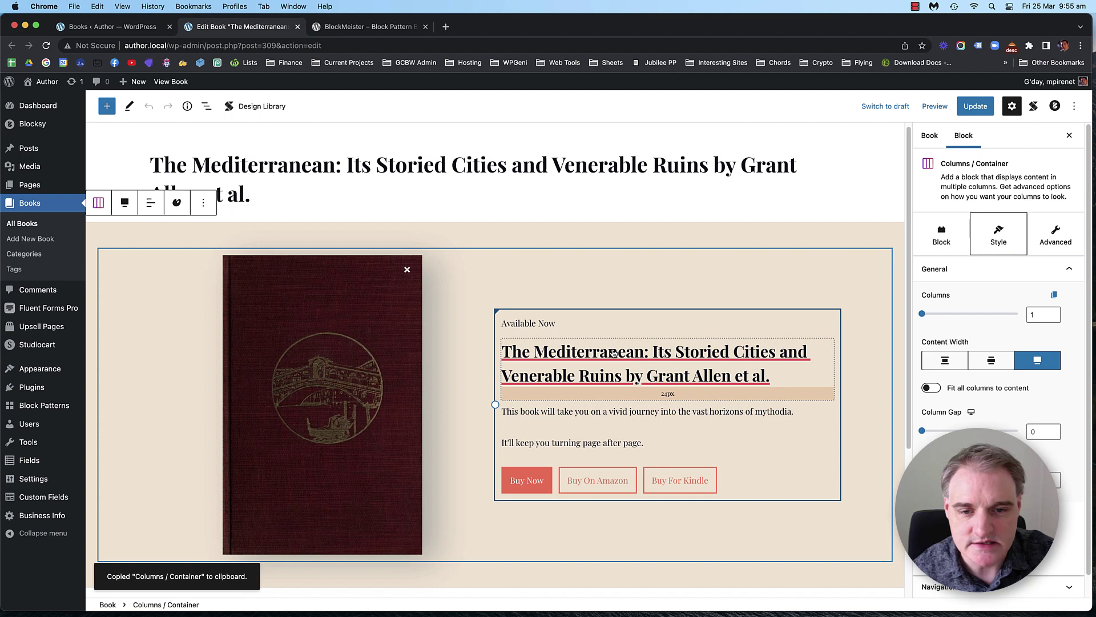
{"action": "left_click_drag", "start_coordinate": [360, 346], "coordinate": [371, 368]}
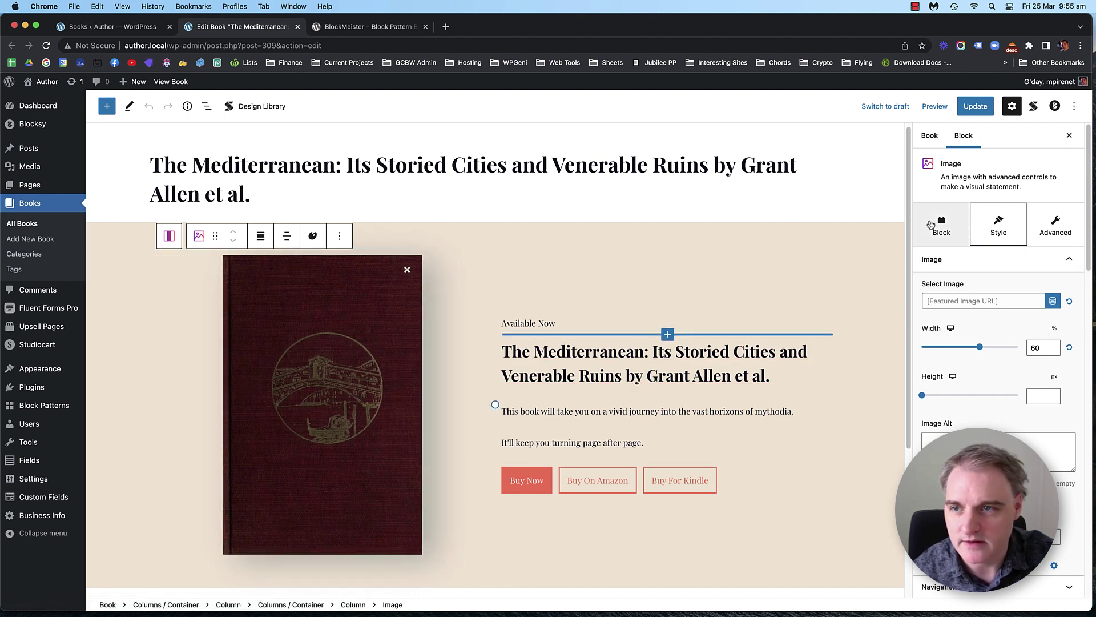
{"action": "left_click", "coordinate": [932, 140]}
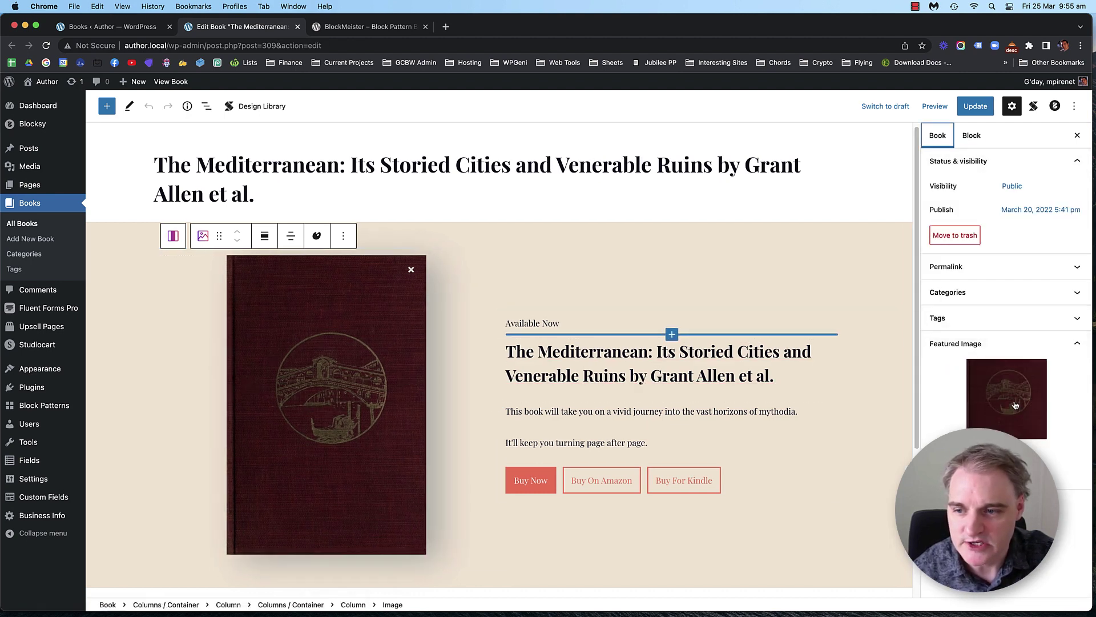
{"action": "left_click", "coordinate": [679, 360]}
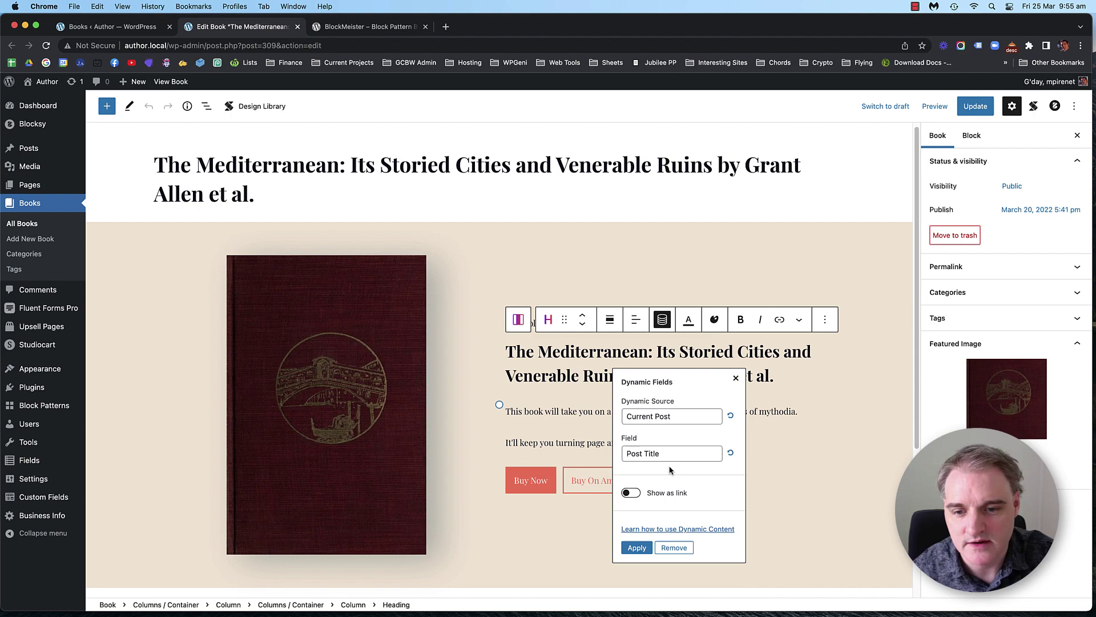
{"action": "left_click", "coordinate": [736, 379]}
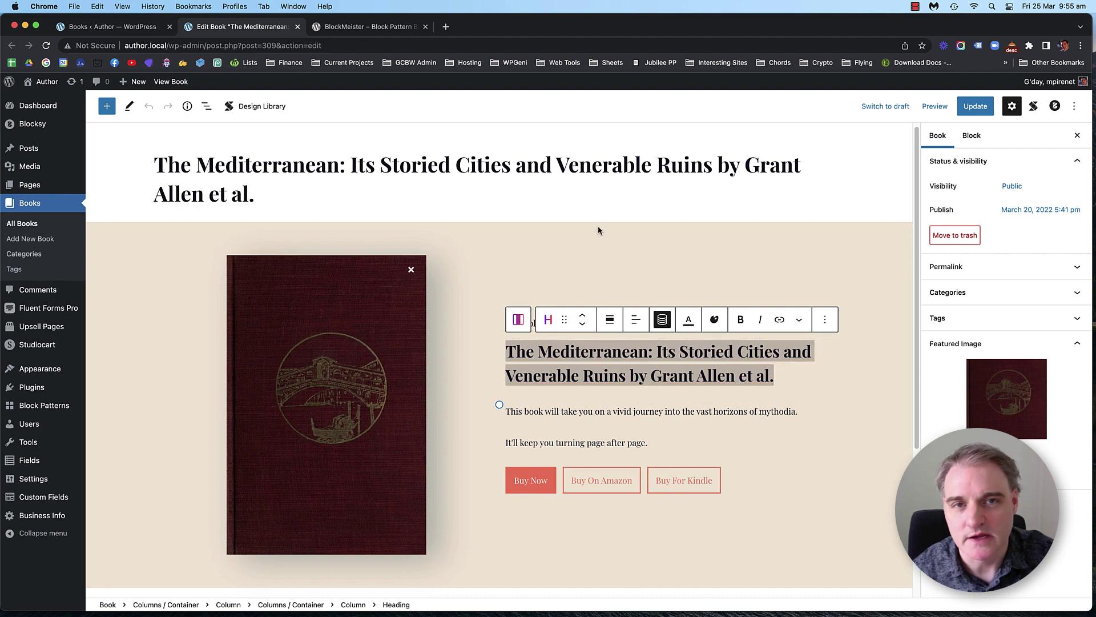
{"action": "left_click", "coordinate": [622, 357]}
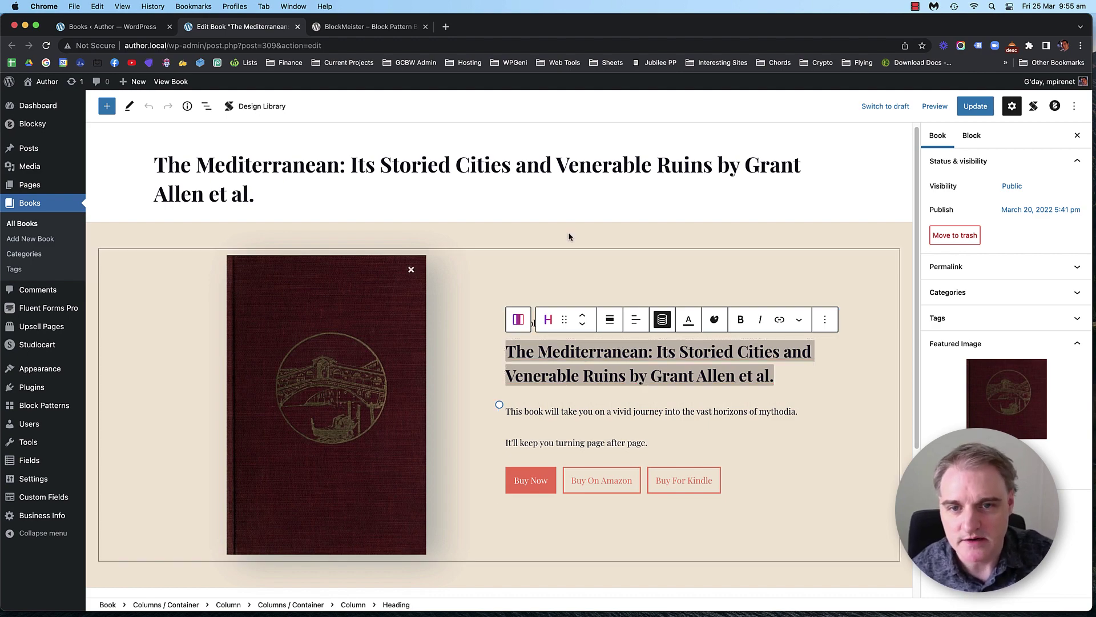
{"action": "scroll", "coordinate": [605, 377], "scroll_direction": "down", "scroll_amount": 3}
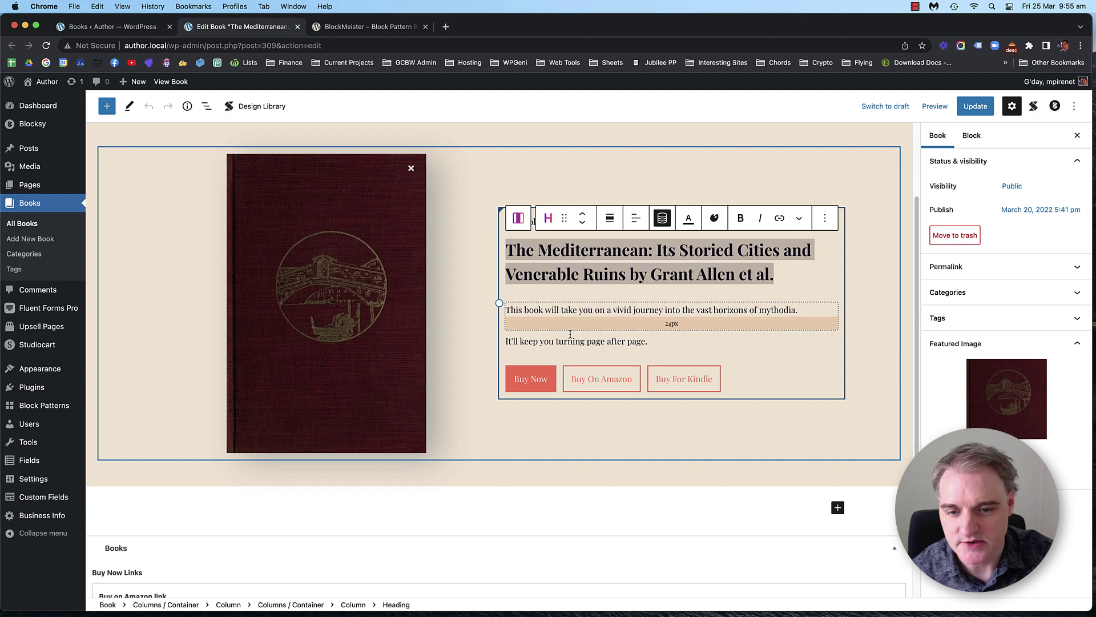
Inspect the Buy on Amazon and Buy for Kindle buttons and their link fields
{"action": "left_click", "coordinate": [614, 381]}
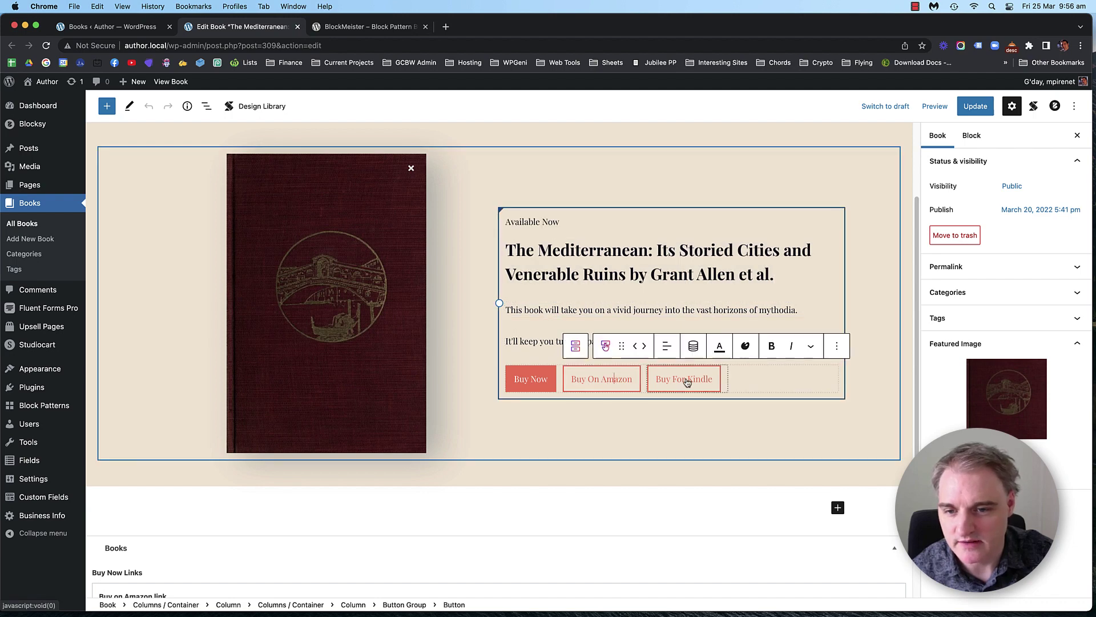
{"action": "left_click", "coordinate": [597, 382]}
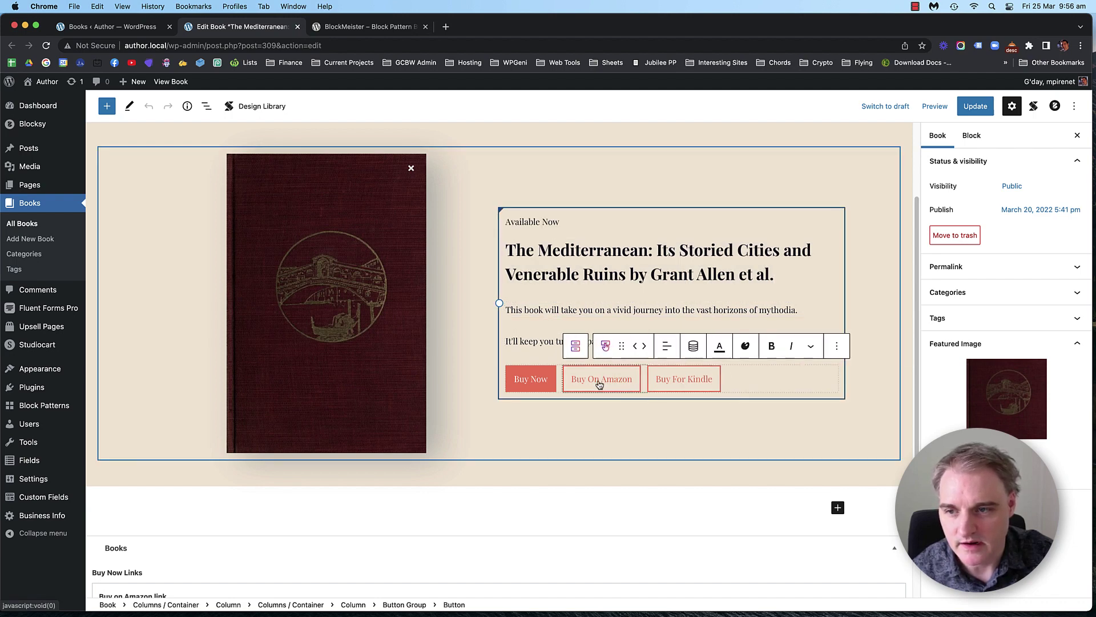
{"action": "left_click", "coordinate": [971, 135]}
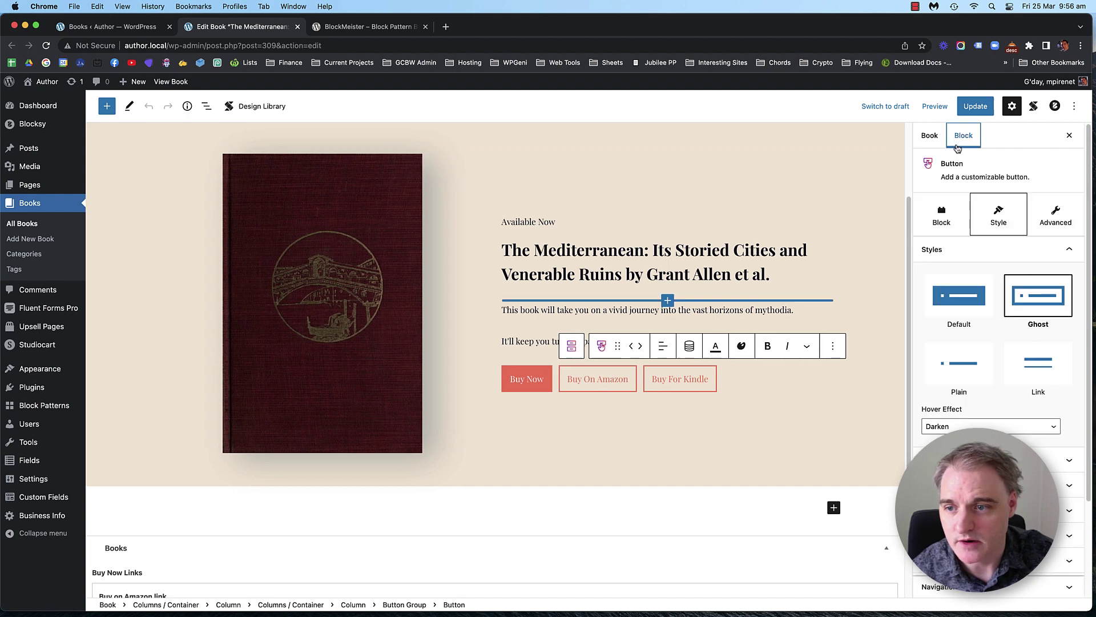
{"action": "scroll", "coordinate": [1014, 393], "scroll_direction": "down", "scroll_amount": 5}
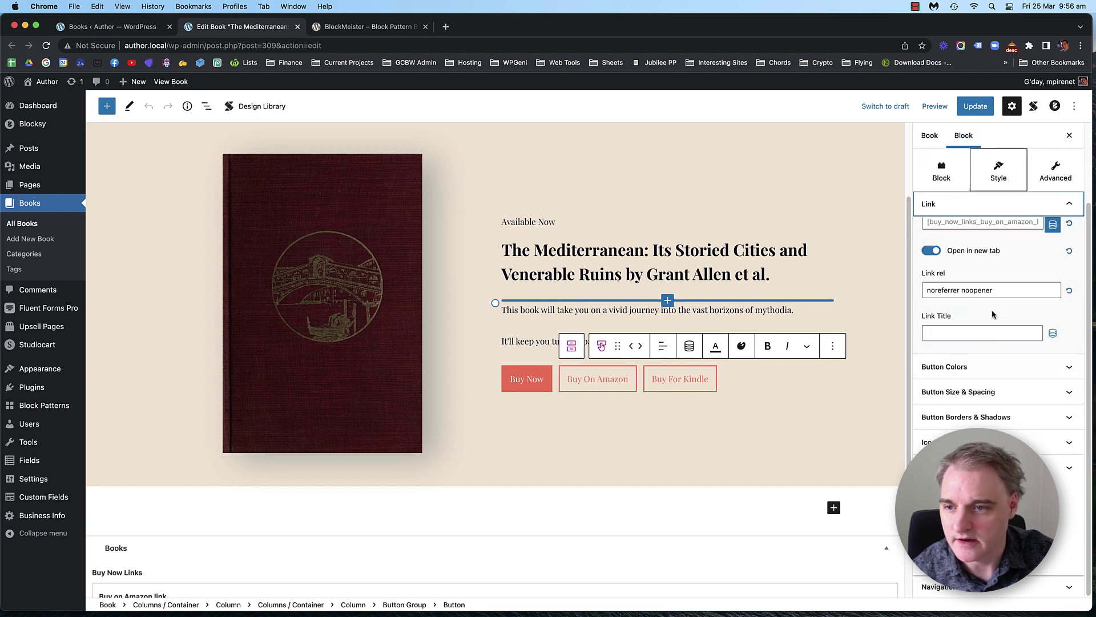
{"action": "scroll", "coordinate": [1002, 276], "scroll_direction": "up", "scroll_amount": 2}
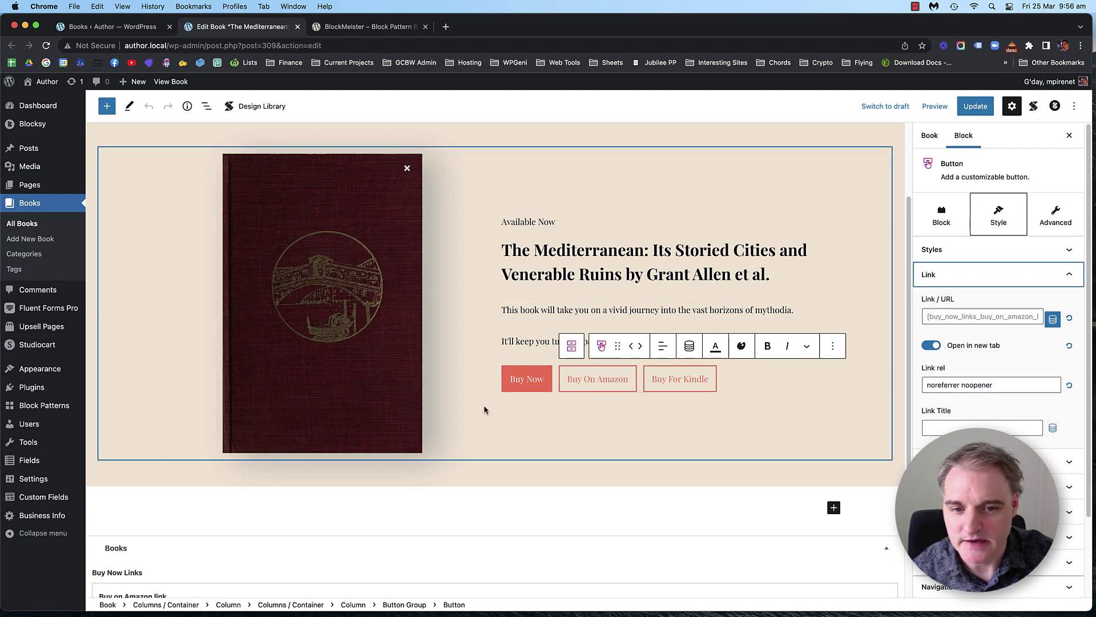
{"action": "scroll", "coordinate": [485, 409], "scroll_direction": "down", "scroll_amount": 3}
{"action": "left_click_drag", "start_coordinate": [208, 512], "coordinate": [90, 509]}
{"action": "left_click", "coordinate": [153, 511]}
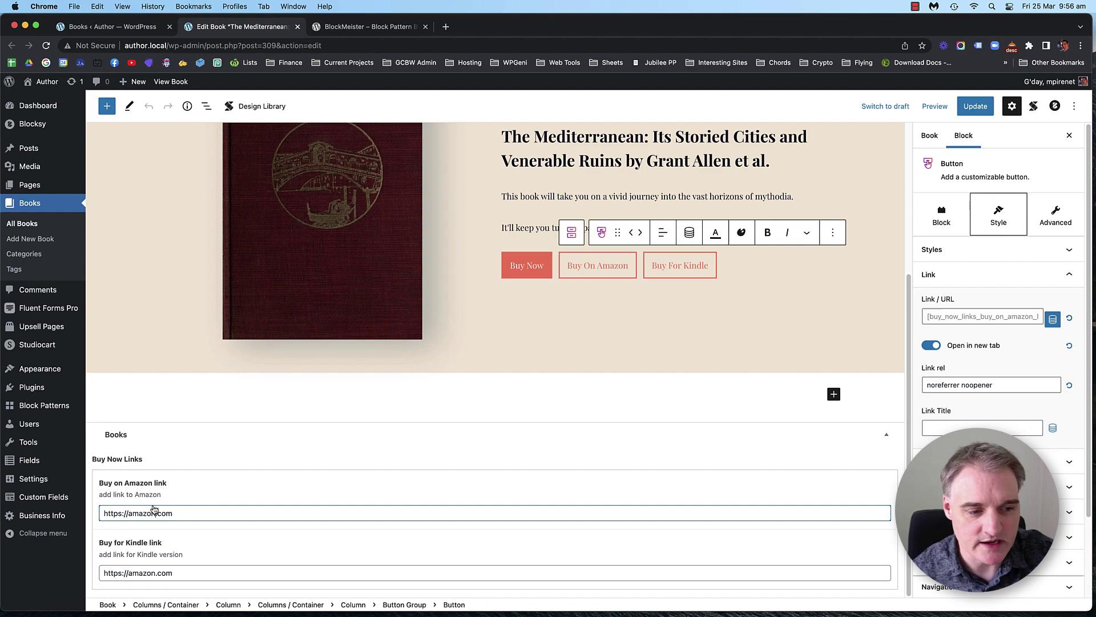
{"action": "left_click", "coordinate": [192, 574]}
{"action": "left_click", "coordinate": [185, 520]}
{"action": "scroll", "coordinate": [424, 460], "scroll_direction": "up", "scroll_amount": 5}
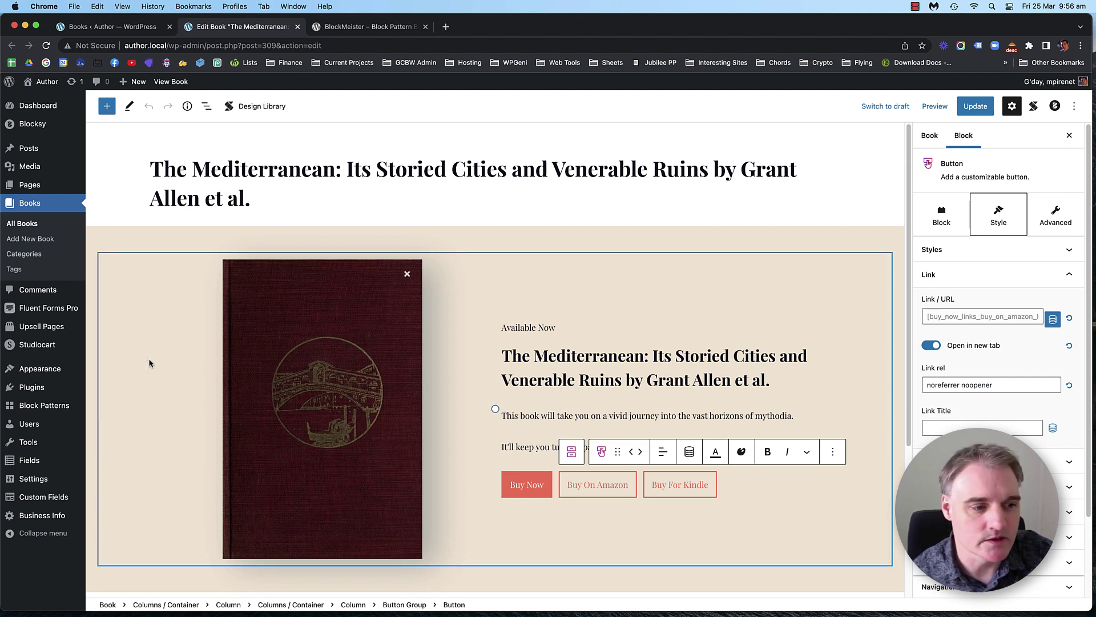
Copy the whole book layout container block again and start a new BlockMeister pattern
{"action": "left_click", "coordinate": [303, 237]}
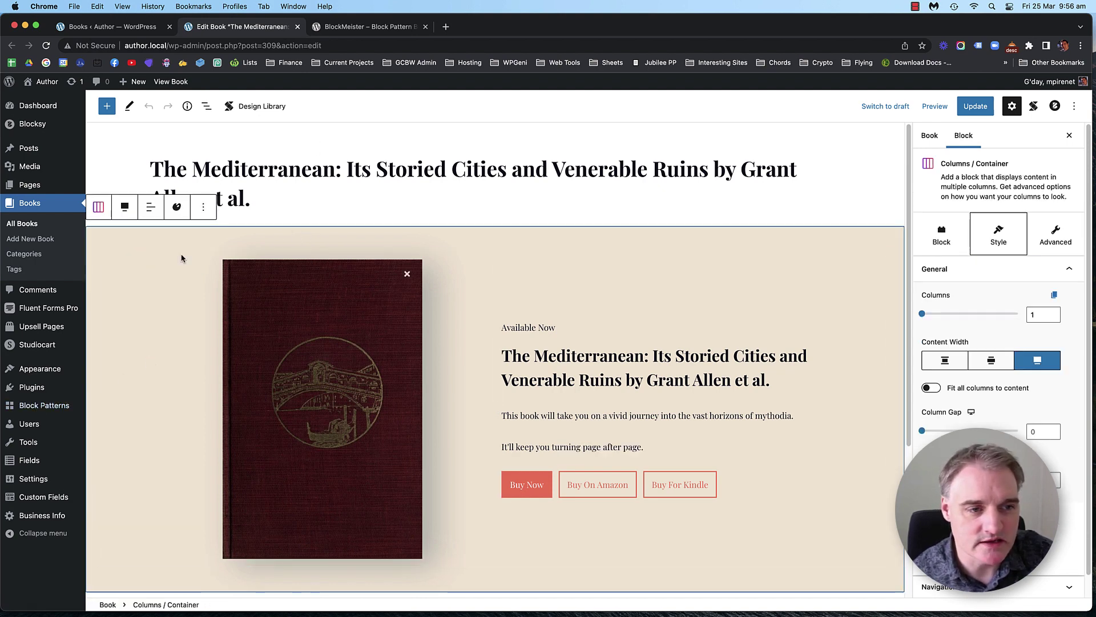
{"action": "left_click", "coordinate": [203, 207]}
{"action": "left_click", "coordinate": [220, 262]}
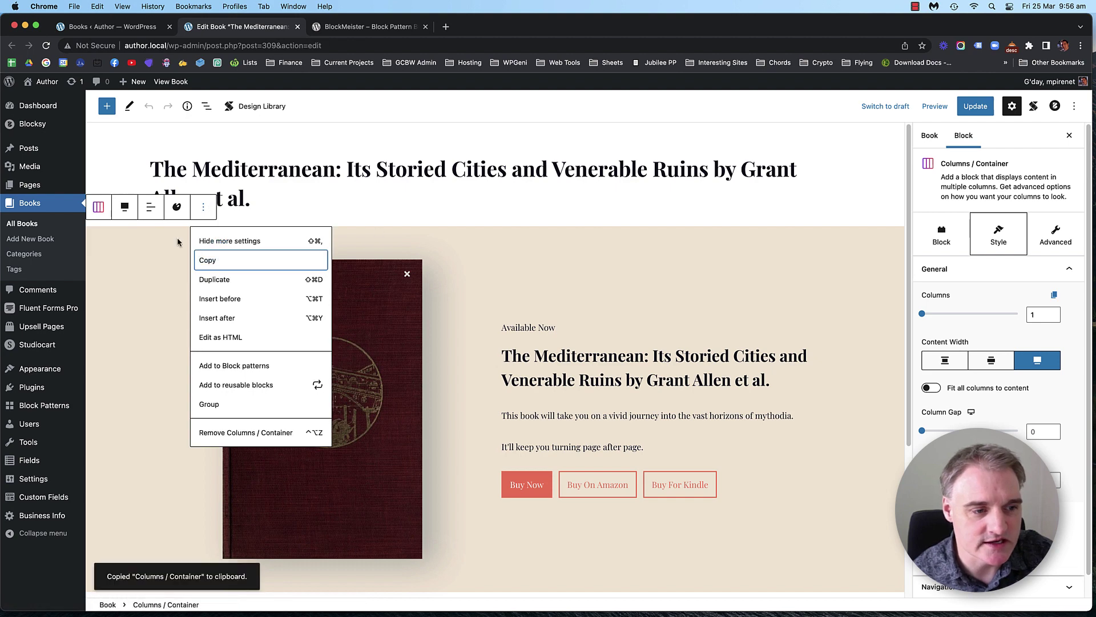
{"action": "mouse_move", "coordinate": [57, 404]}
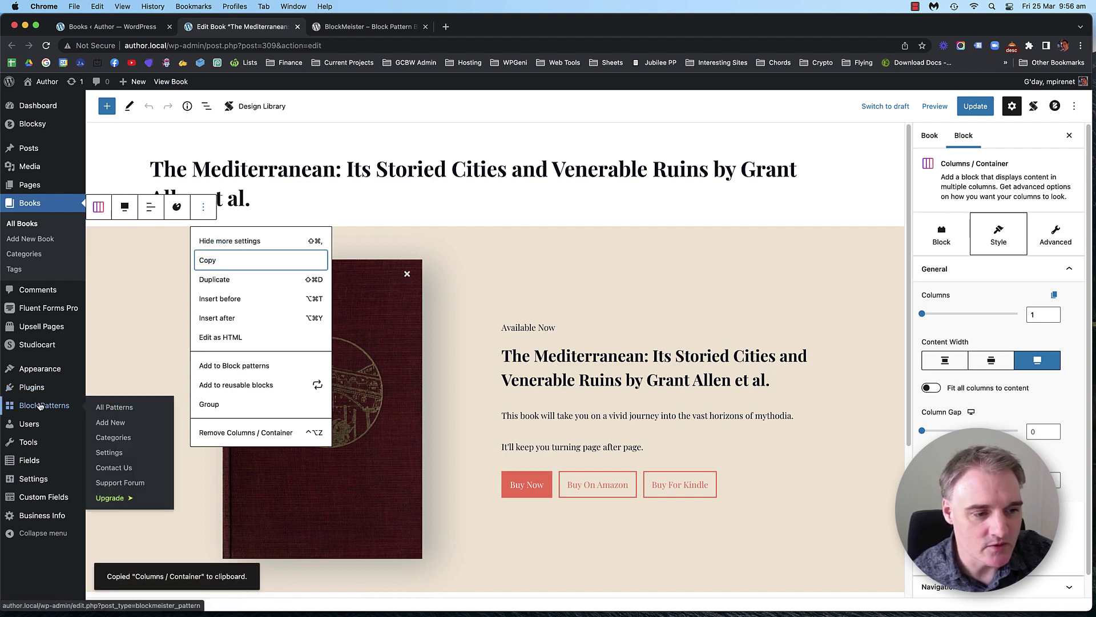
{"action": "left_click", "coordinate": [118, 424]}
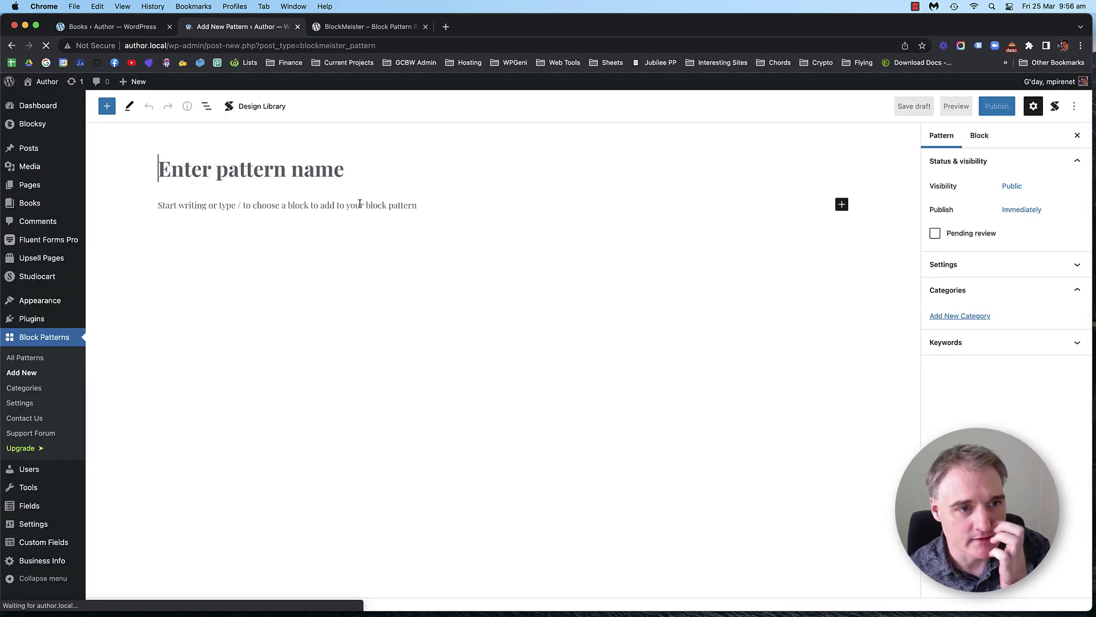
Name the pattern 'Book Layout' and paste the copied book layout into its body
{"action": "type", "text": "Book"}
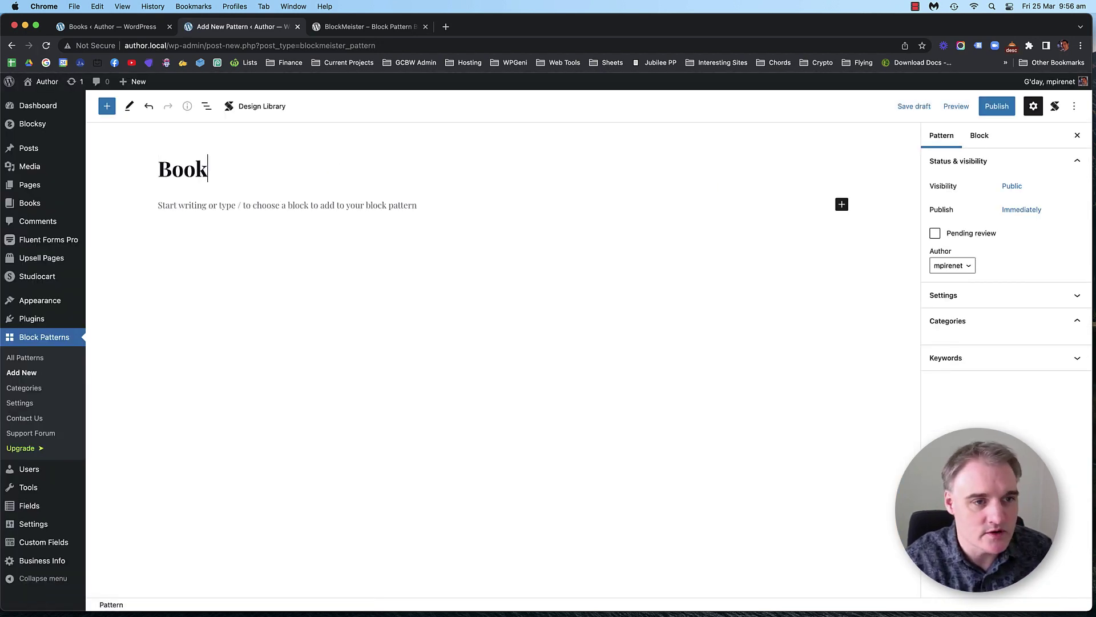
{"action": "type", "text": " Layout"}
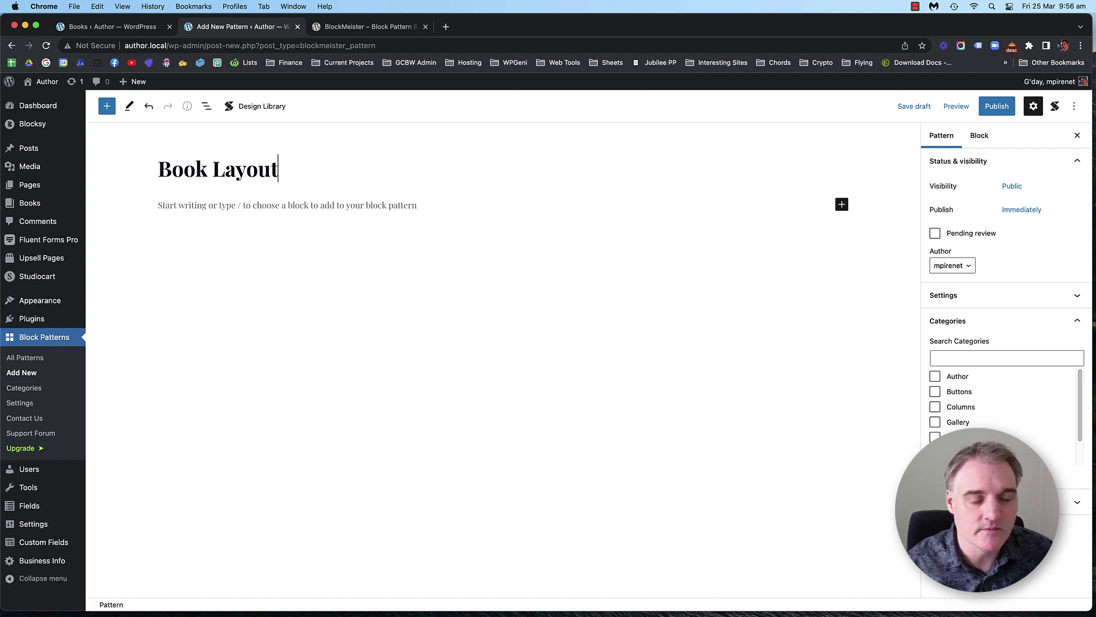
{"action": "left_click", "coordinate": [250, 206]}
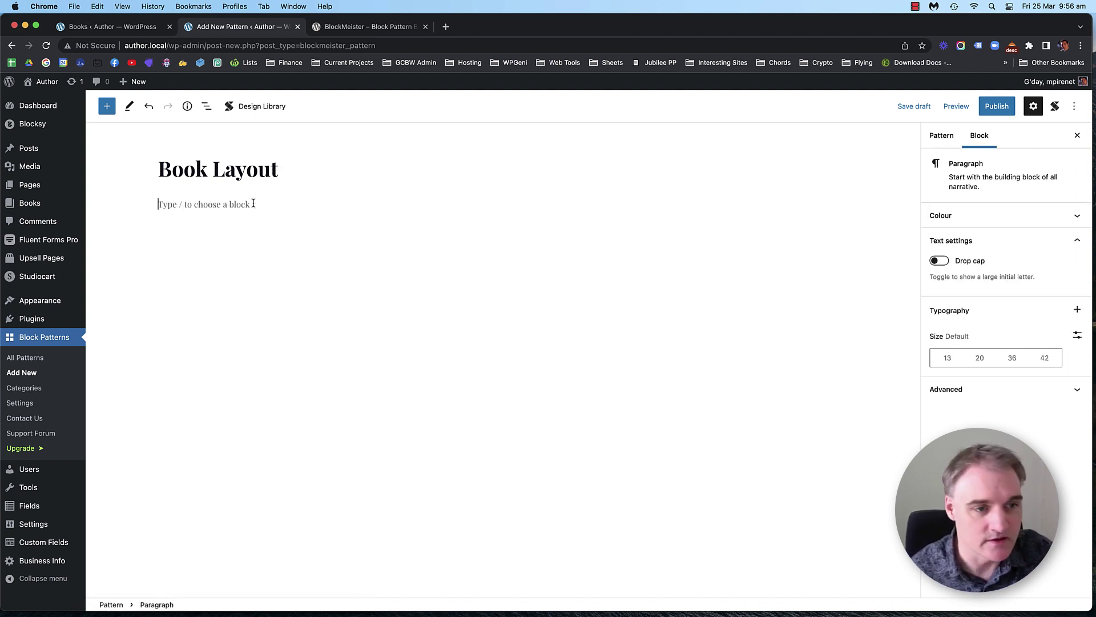
{"action": "key", "text": "super+v"}
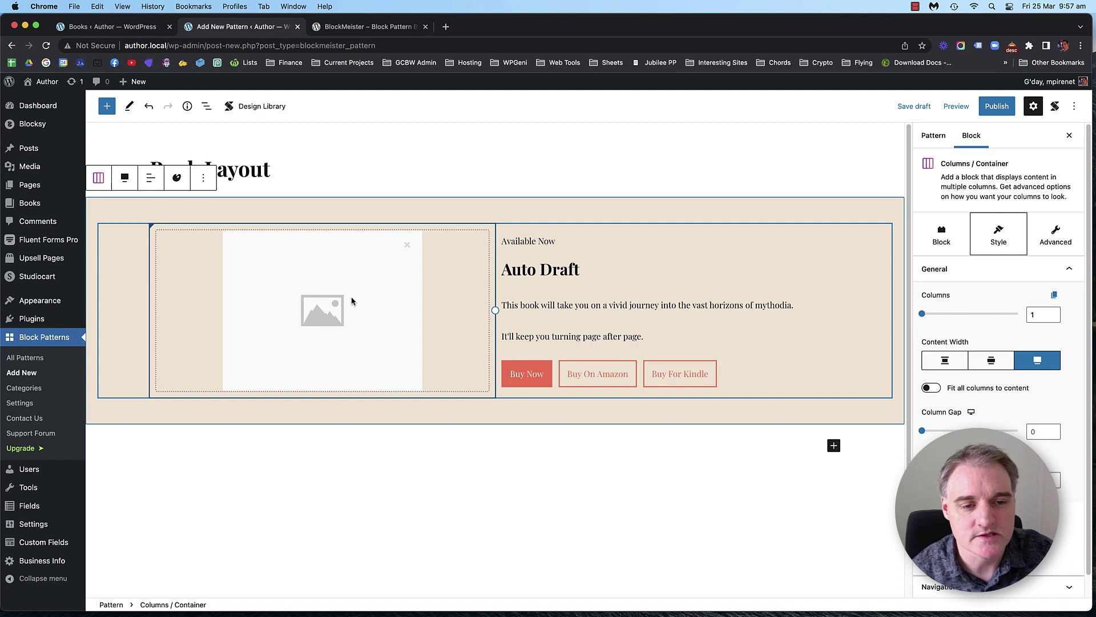
Check the cover placeholder and dynamic Auto Draft title, then delete the stray empty paragraph
{"action": "left_click", "coordinate": [335, 299]}
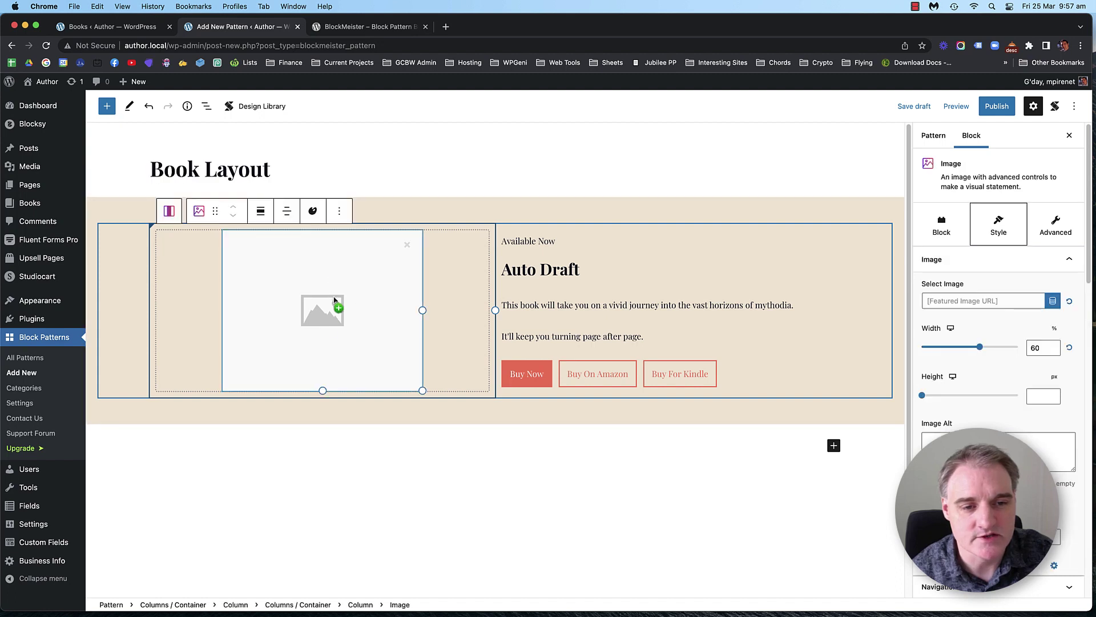
{"action": "left_click", "coordinate": [548, 277]}
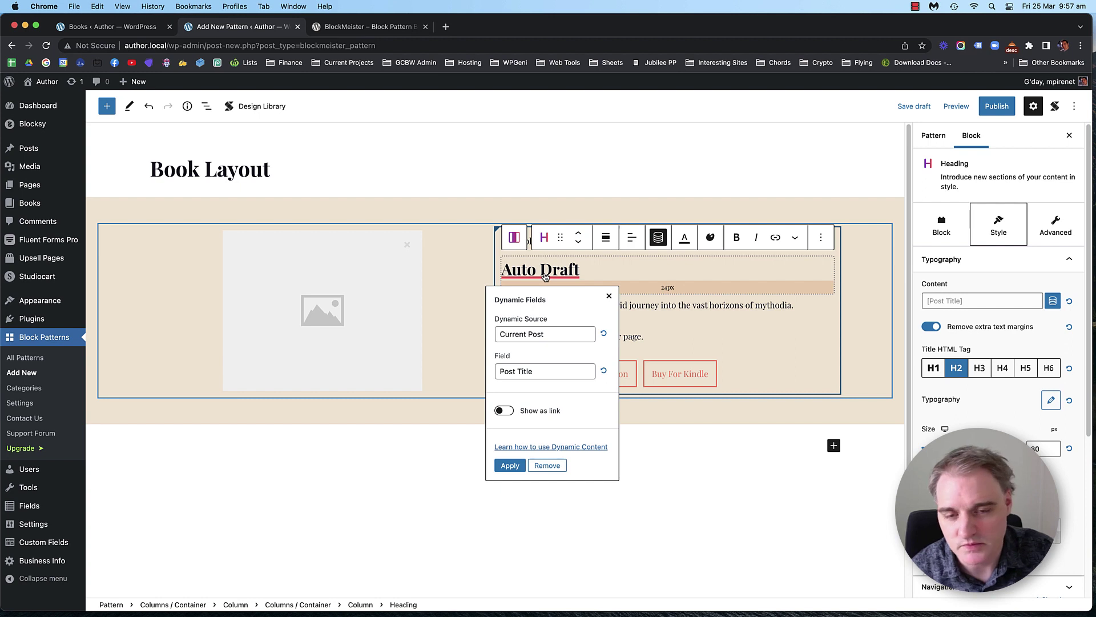
{"action": "left_click", "coordinate": [710, 486]}
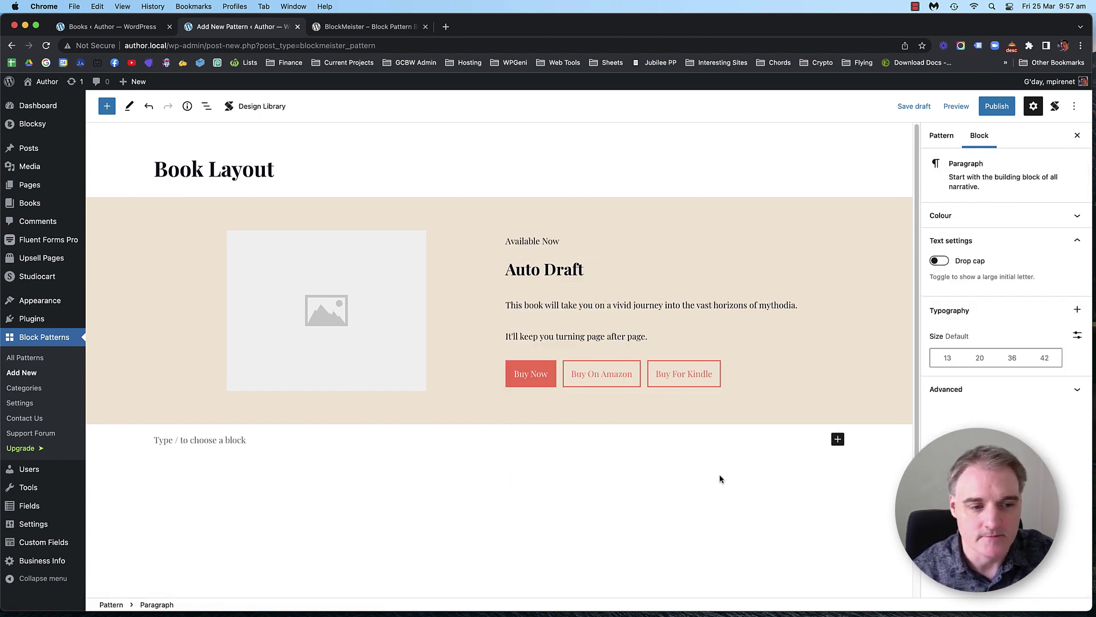
{"action": "key", "text": "BackSpace"}
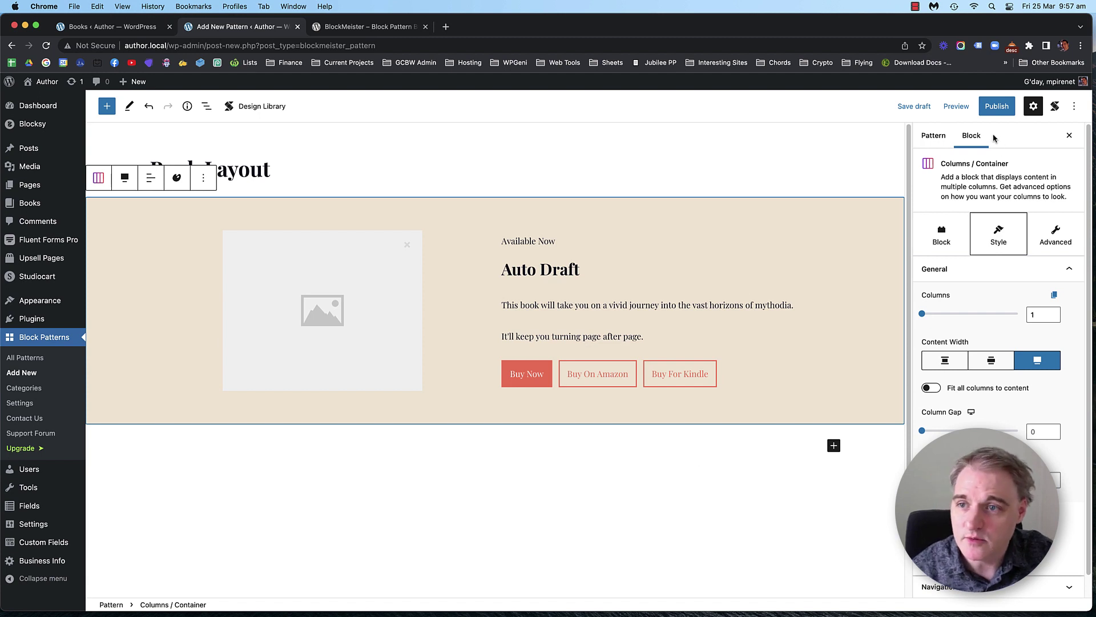
In the pattern's settings, add a new 'Book Layout' category and assign it
{"action": "left_click", "coordinate": [943, 135]}
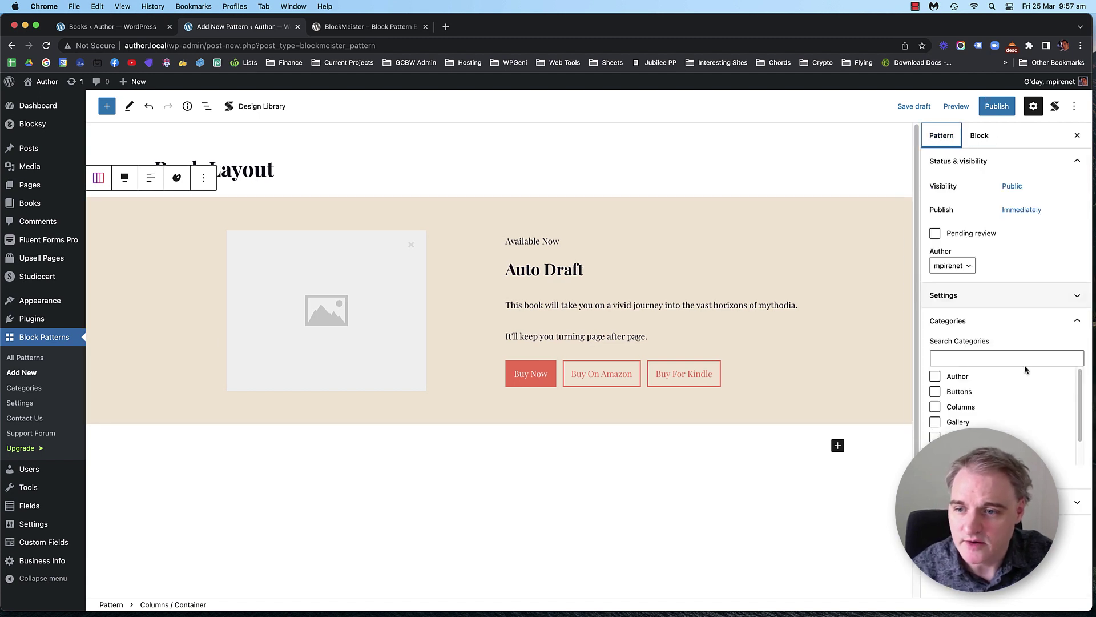
{"action": "scroll", "coordinate": [1018, 388], "scroll_direction": "down", "scroll_amount": 2}
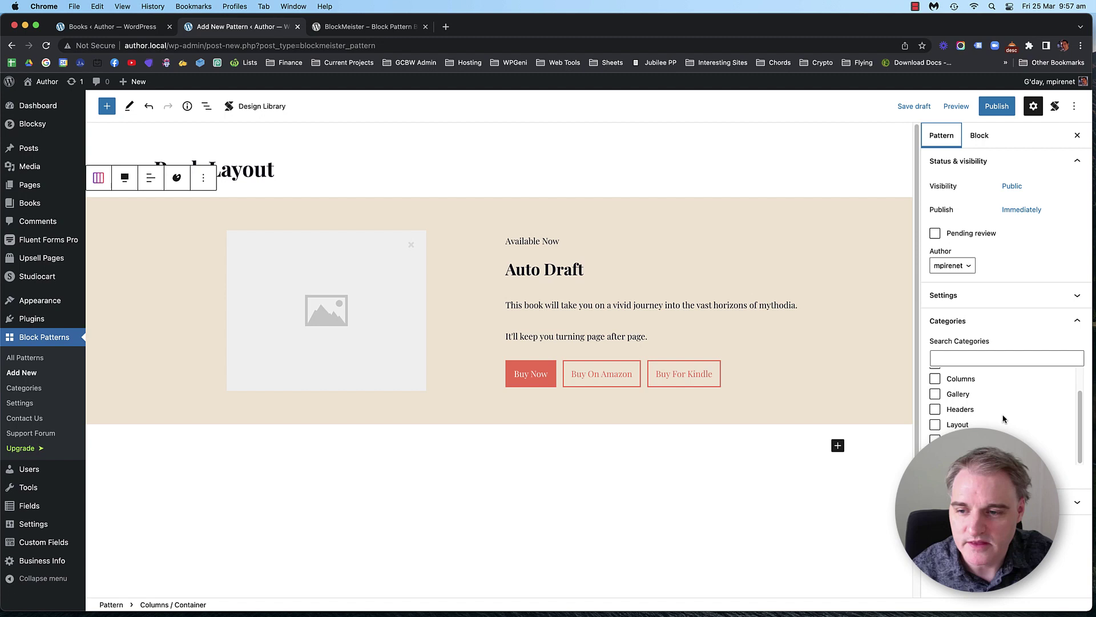
{"action": "scroll", "coordinate": [1003, 416], "scroll_direction": "up", "scroll_amount": 2}
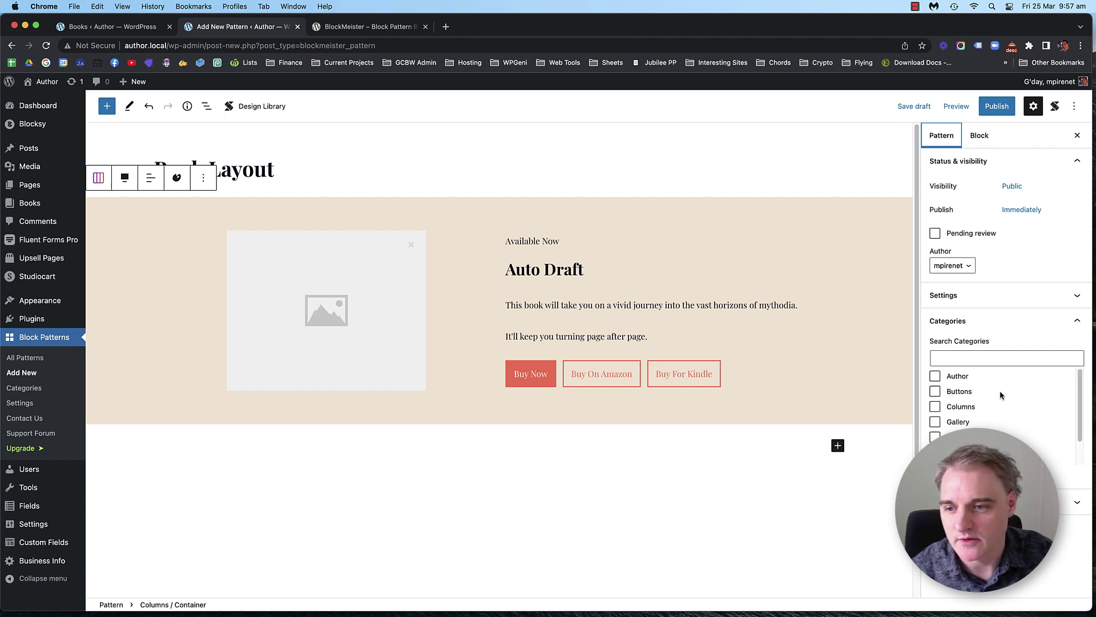
{"action": "scroll", "coordinate": [1002, 411], "scroll_direction": "down", "scroll_amount": 2}
{"action": "scroll", "coordinate": [1001, 412], "scroll_direction": "up", "scroll_amount": 1}
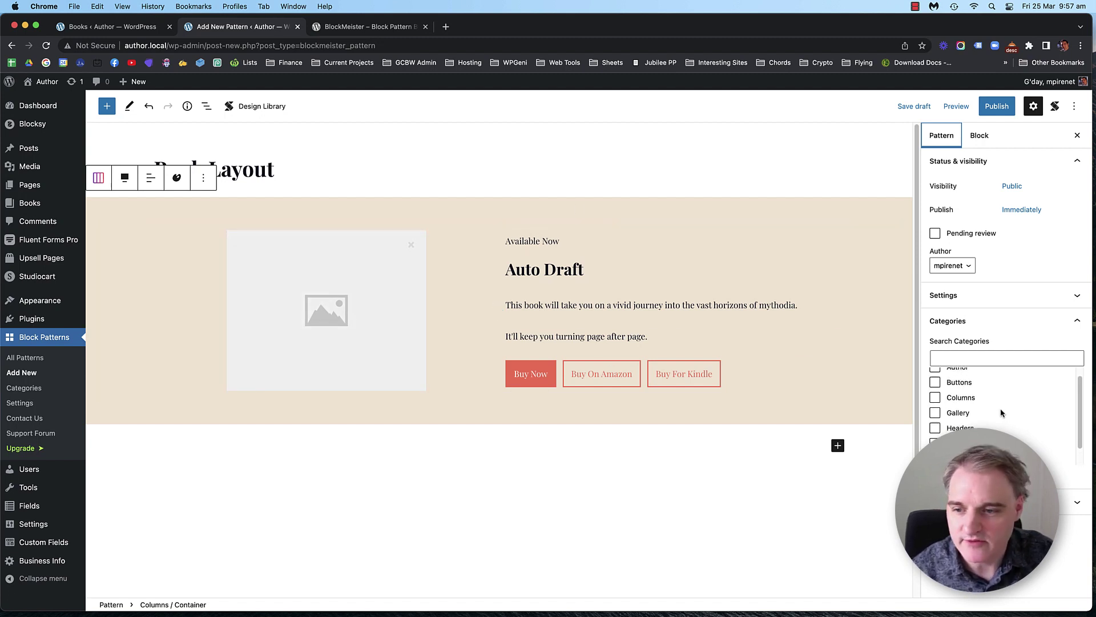
{"action": "scroll", "coordinate": [1001, 411], "scroll_direction": "down", "scroll_amount": 1}
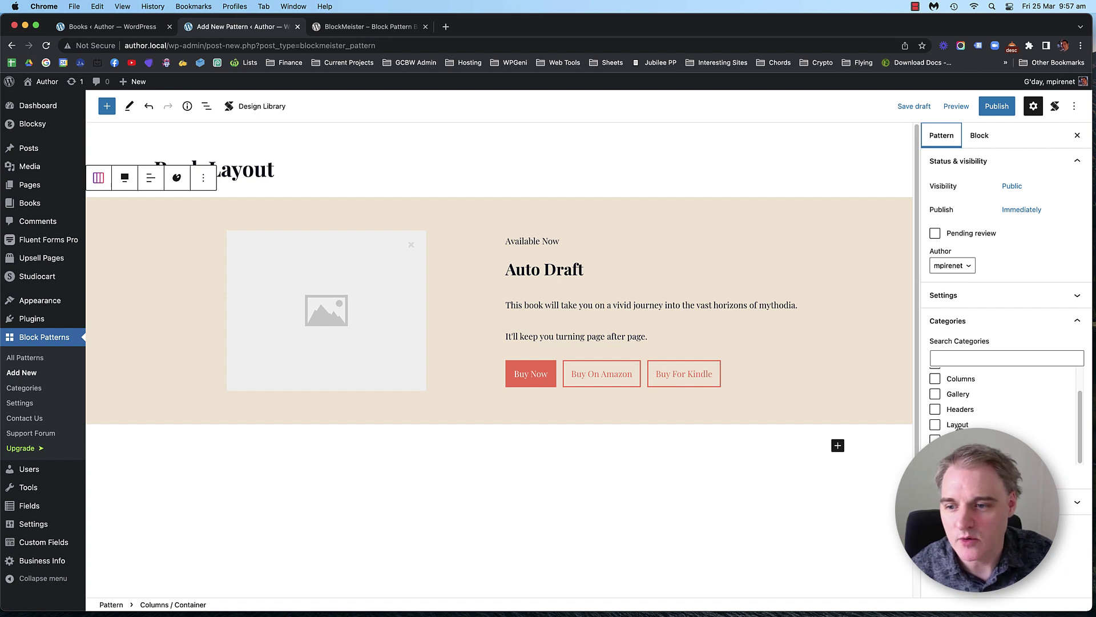
{"action": "left_click", "coordinate": [937, 425]}
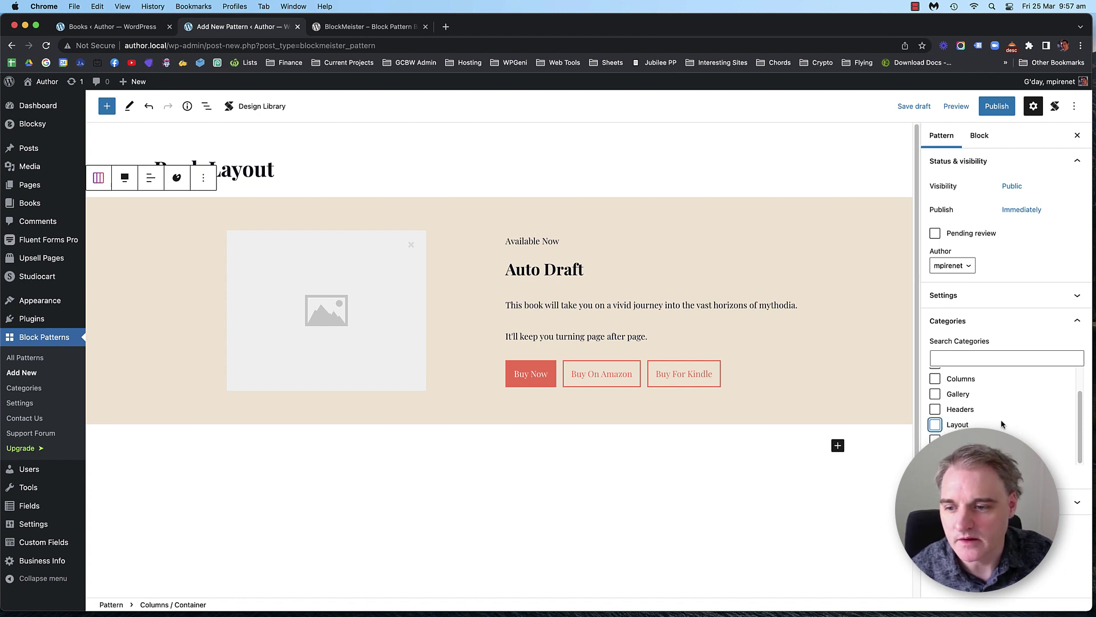
{"action": "scroll", "coordinate": [1000, 423], "scroll_direction": "up", "scroll_amount": 2}
{"action": "scroll", "coordinate": [1000, 423], "scroll_direction": "down", "scroll_amount": 2}
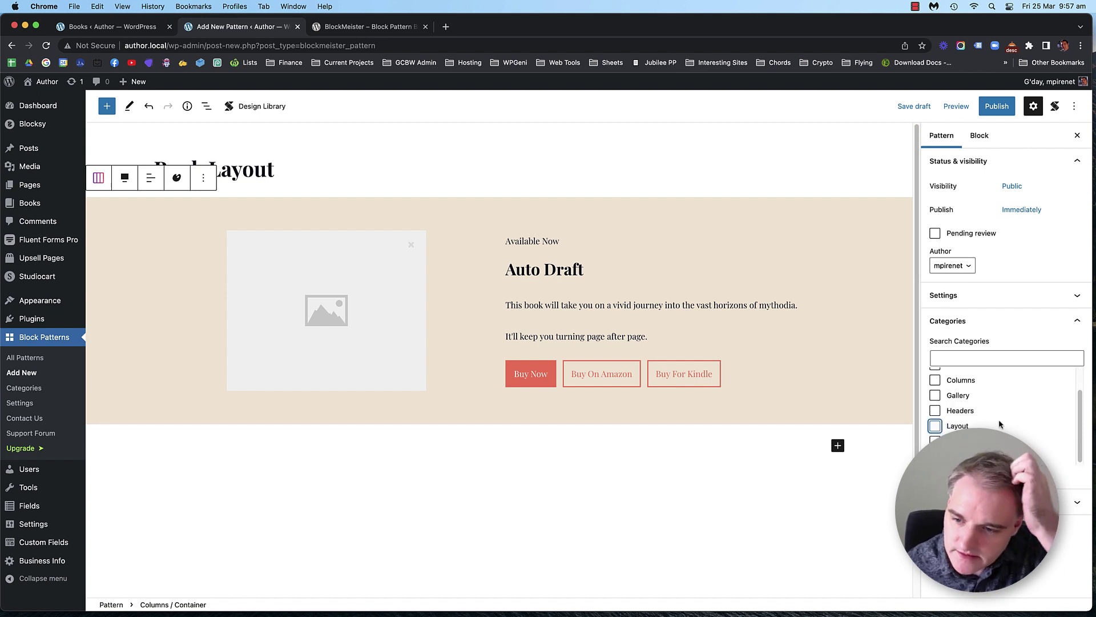
{"action": "left_click", "coordinate": [965, 478]}
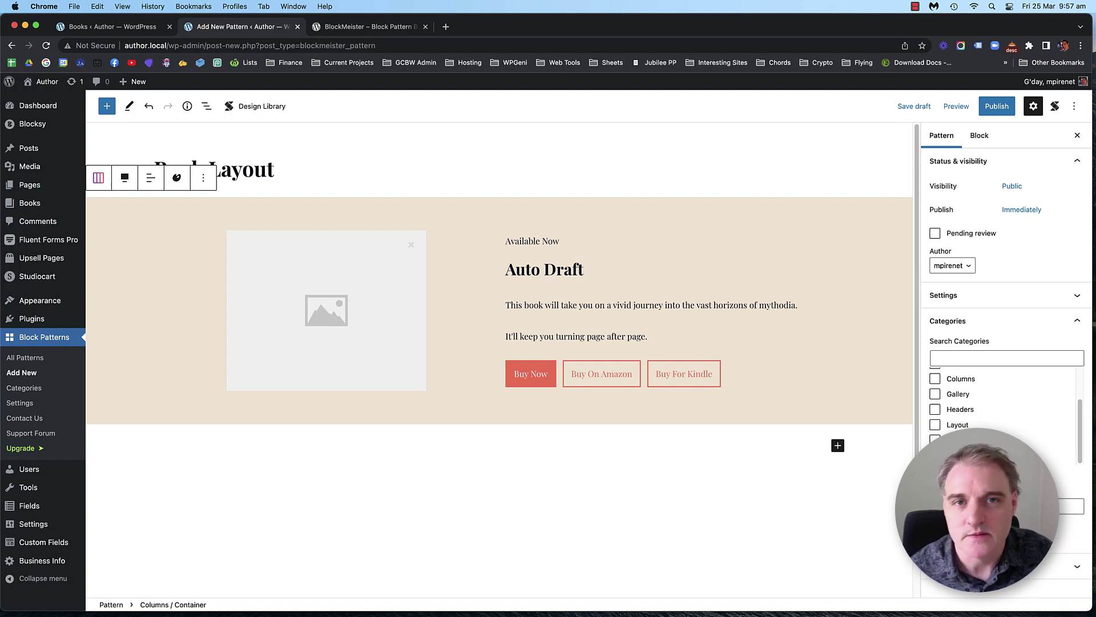
{"action": "scroll", "coordinate": [1021, 420], "scroll_direction": "up", "scroll_amount": 3}
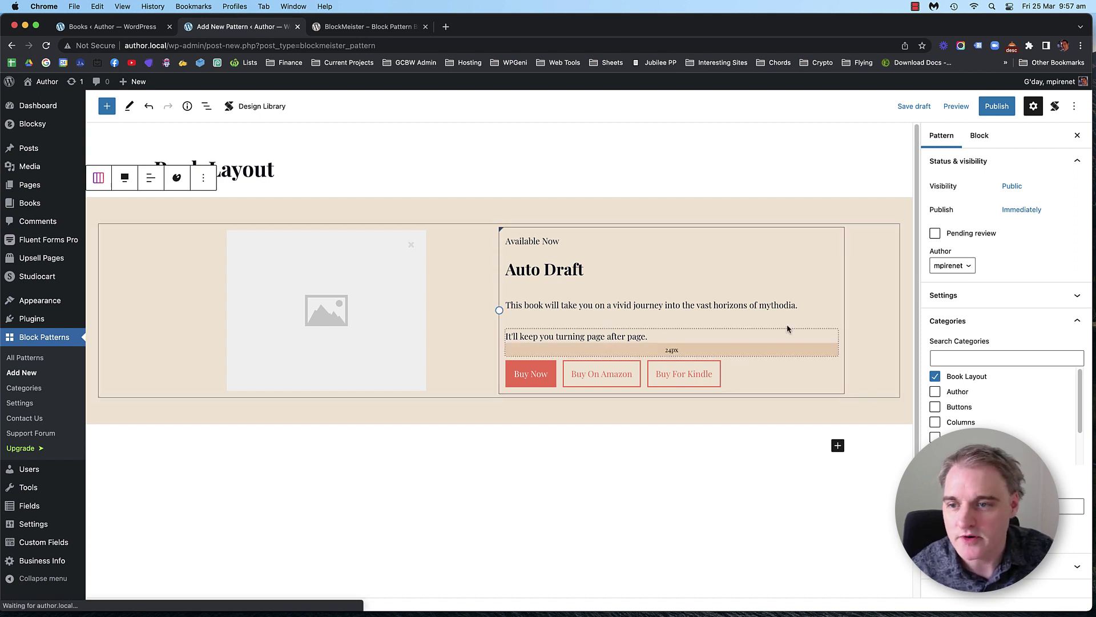
Publish the Book Layout pattern and confirm it's listed under the Book Layout category
{"action": "left_click", "coordinate": [997, 106]}
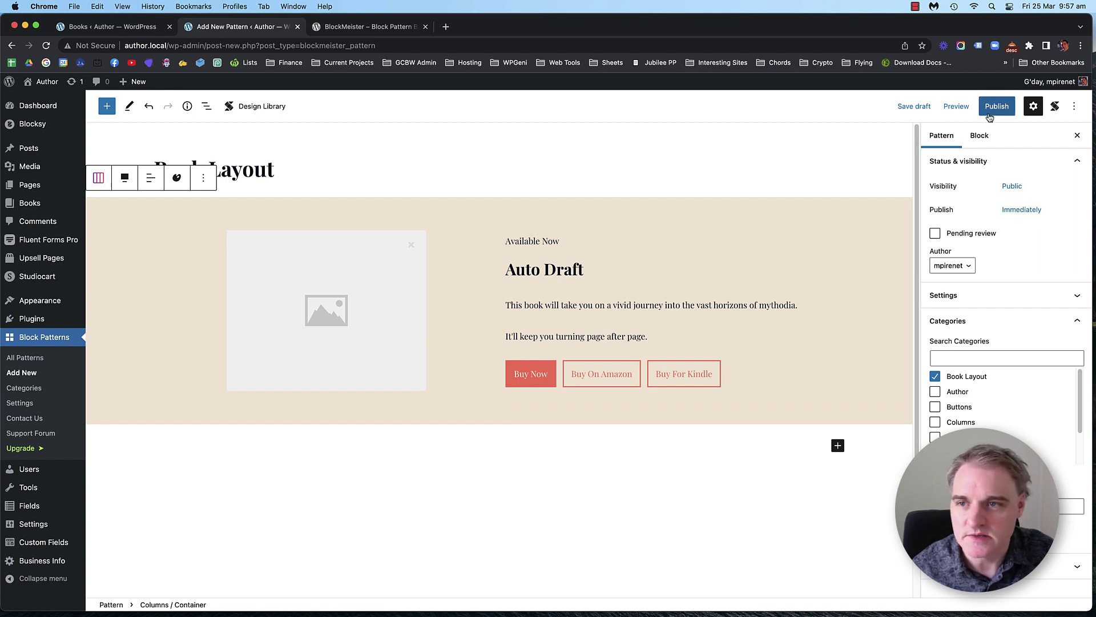
{"action": "left_click", "coordinate": [984, 106]}
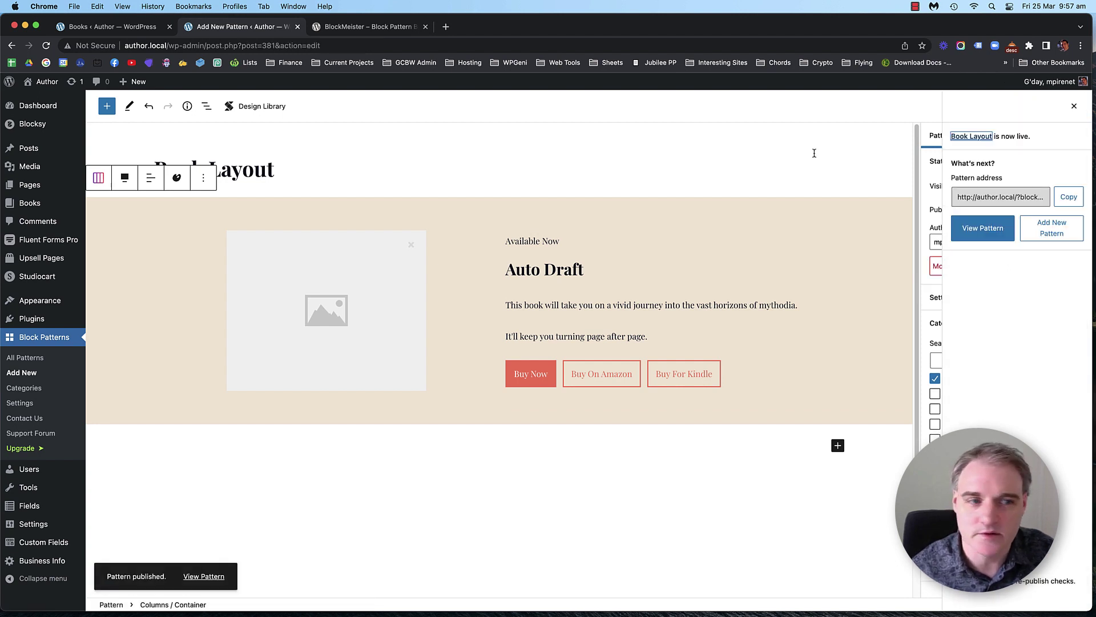
{"action": "left_click", "coordinate": [19, 359]}
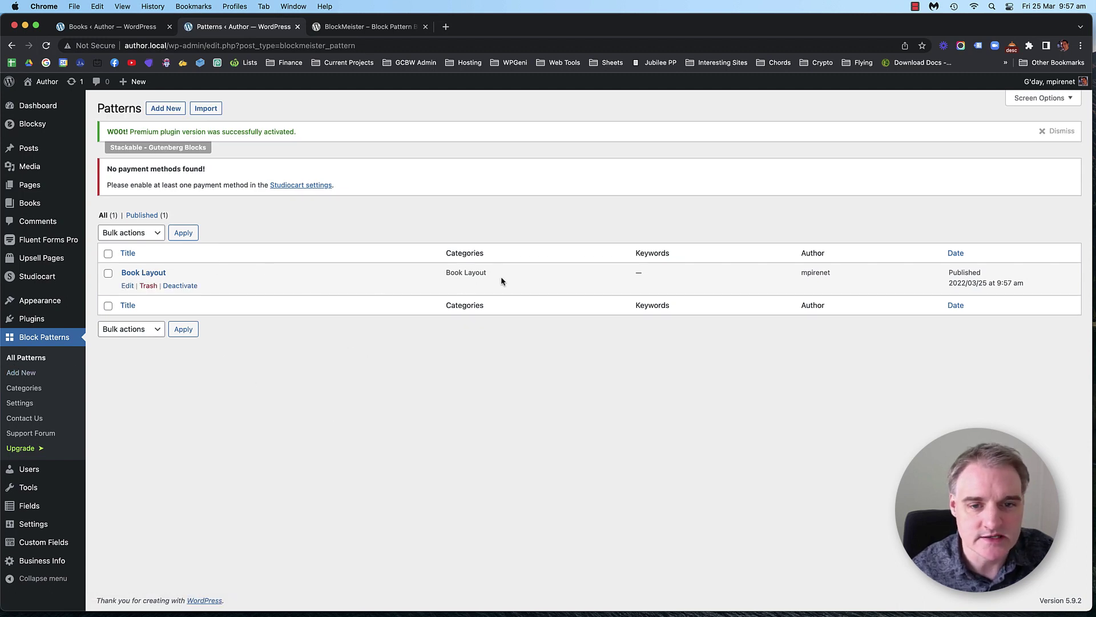
{"action": "left_click_drag", "start_coordinate": [502, 279], "coordinate": [446, 276]}
{"action": "left_click", "coordinate": [464, 379]}
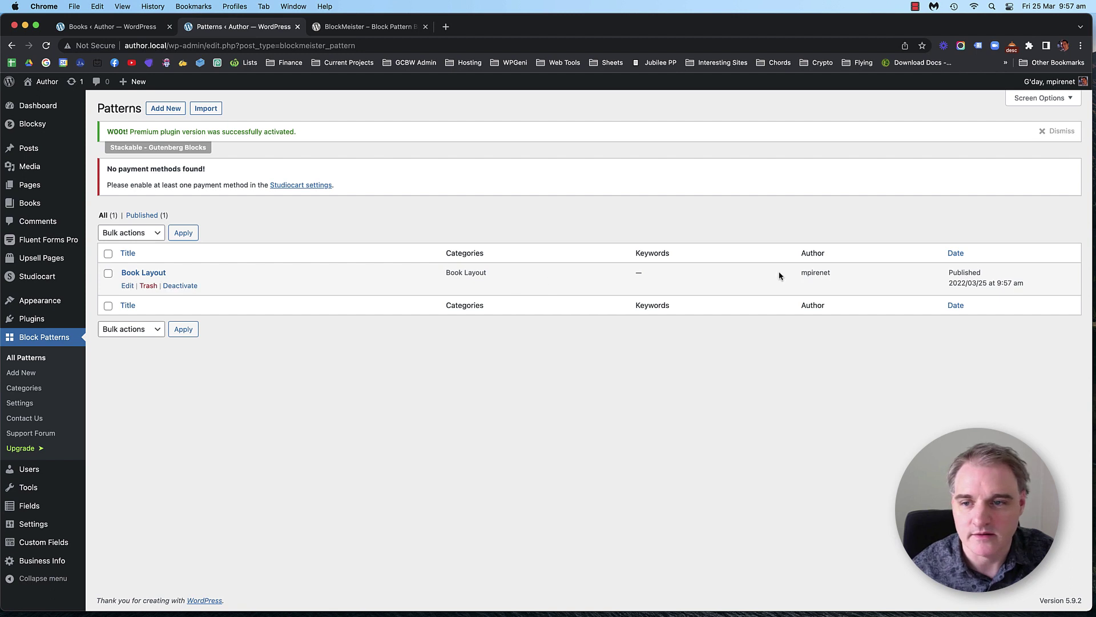
{"action": "left_click", "coordinate": [430, 342]}
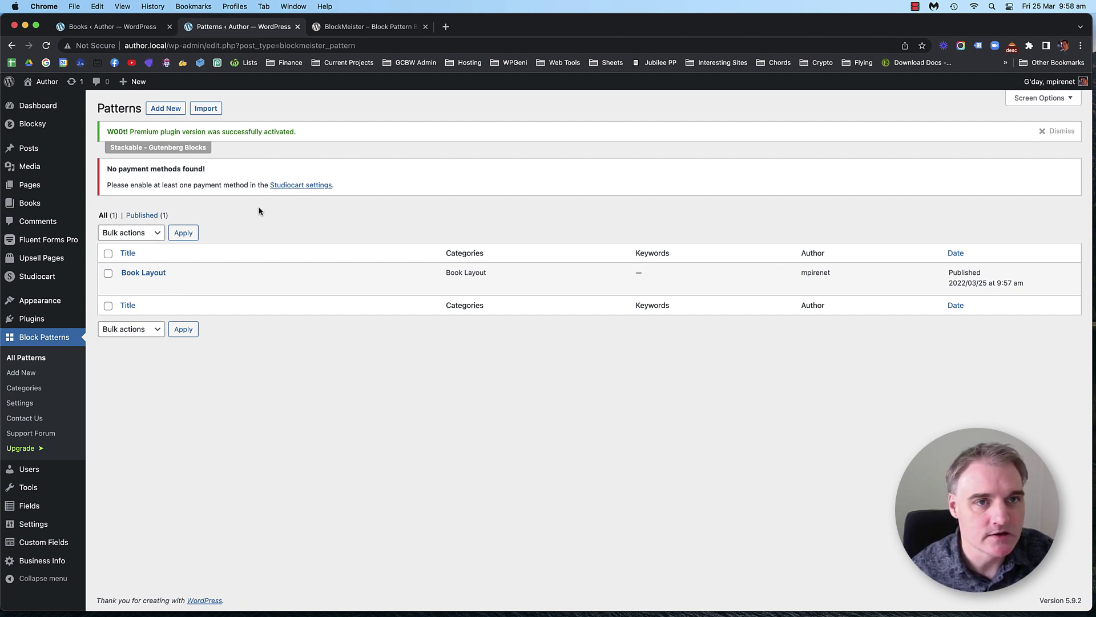
Close the BlockMeister plugin and Books list browser tabs
{"action": "left_click", "coordinate": [425, 27]}
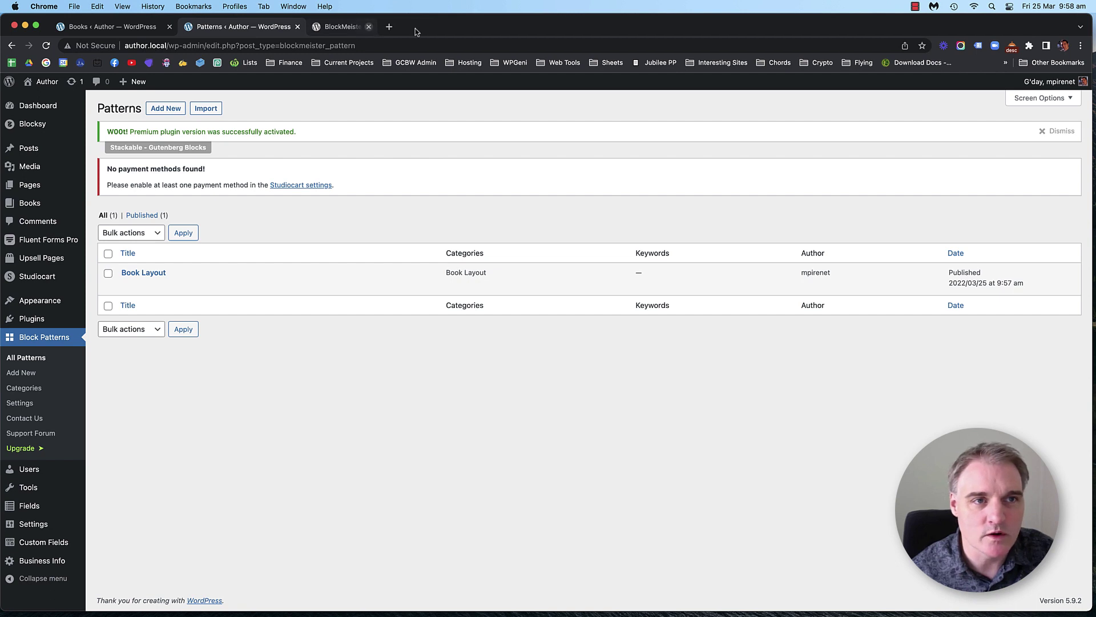
{"action": "left_click", "coordinate": [130, 31]}
{"action": "left_click", "coordinate": [170, 26]}
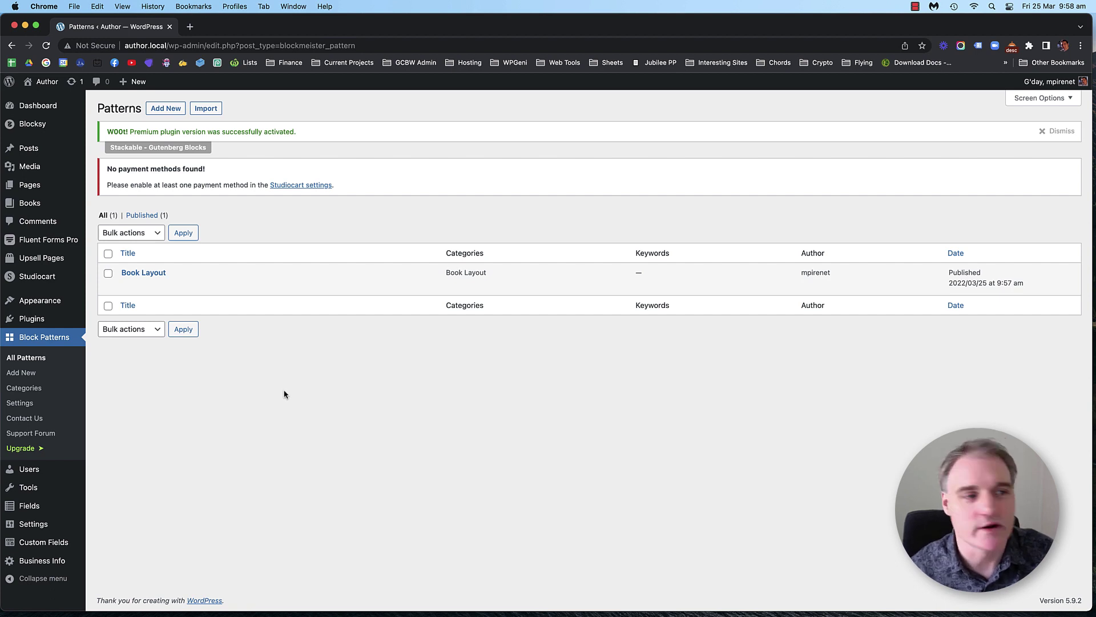
Create a new Book post titled 'Book Name Here' and place the cursor in its body
{"action": "mouse_move", "coordinate": [57, 204]}
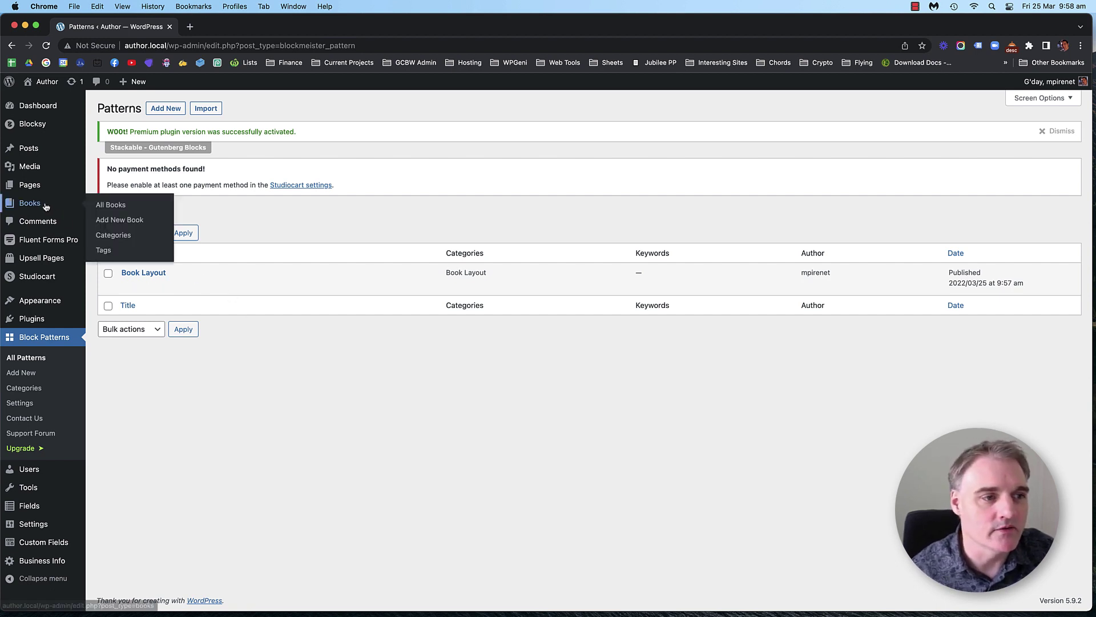
{"action": "left_click", "coordinate": [122, 222]}
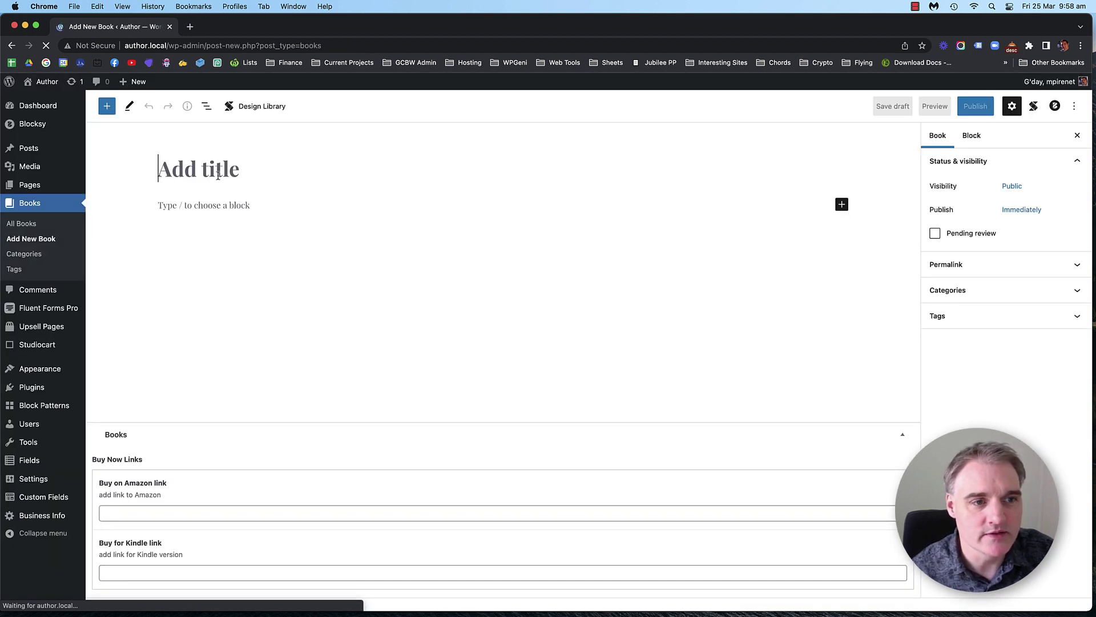
{"action": "type", "text": "Bo"}
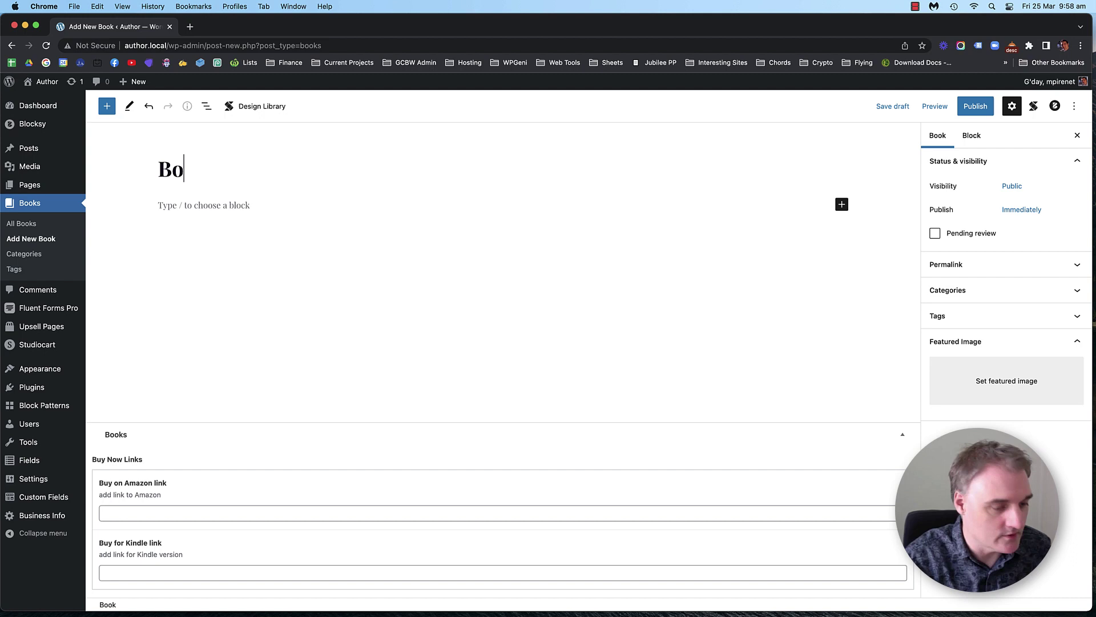
{"action": "type", "text": "ok Name Here"}
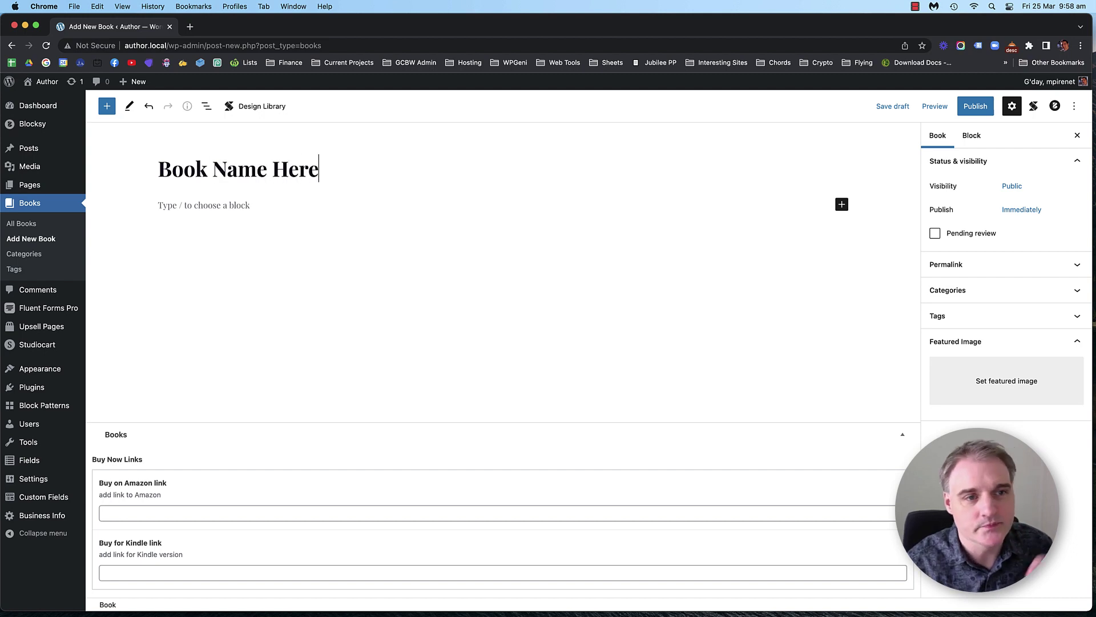
{"action": "left_click", "coordinate": [217, 200]}
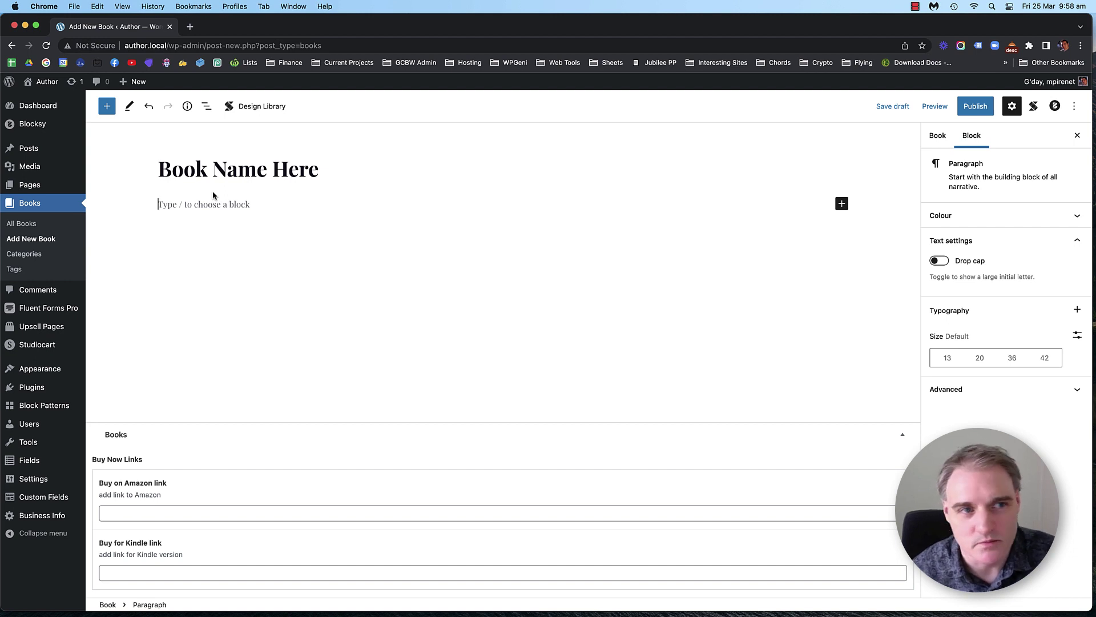
Insert the Book Layout pattern from the Book Layout pattern category into the post
{"action": "left_click", "coordinate": [108, 107]}
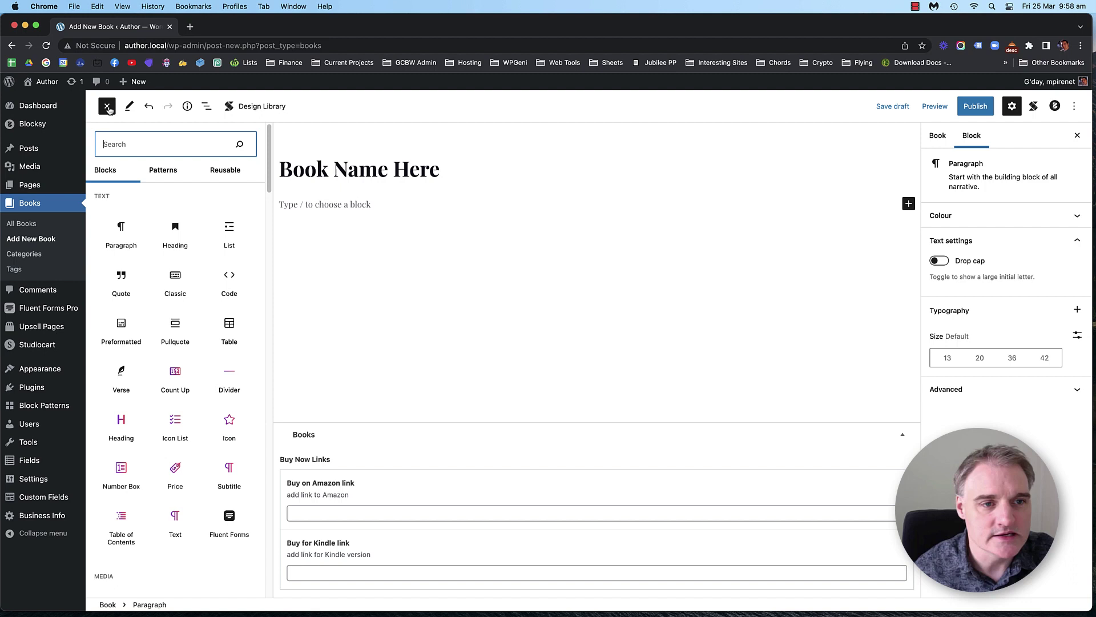
{"action": "left_click", "coordinate": [168, 172]}
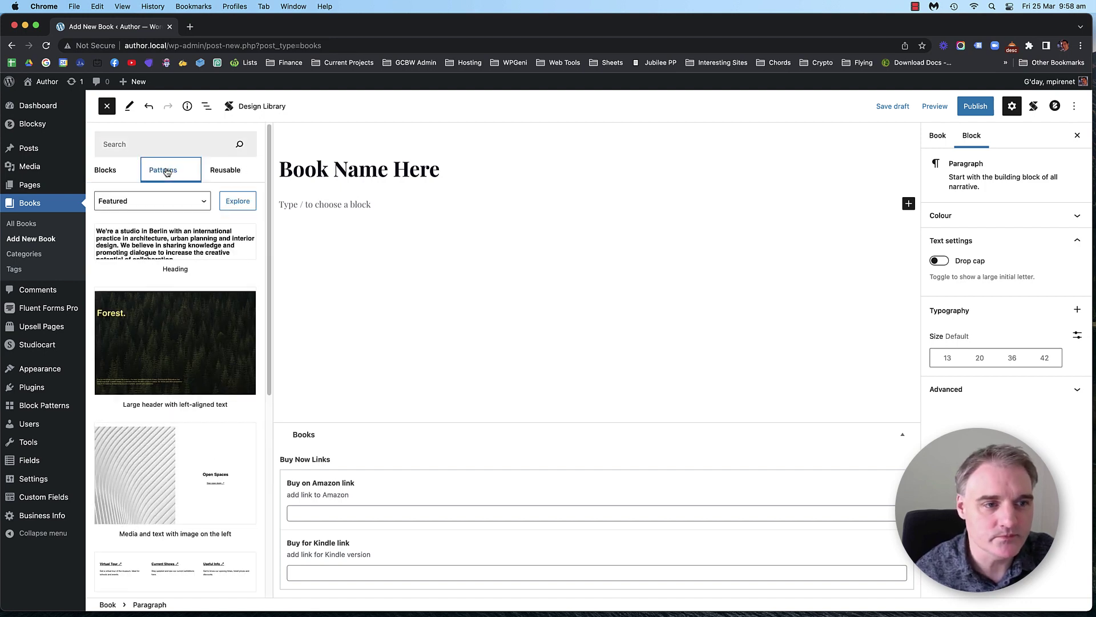
{"action": "left_click", "coordinate": [153, 201]}
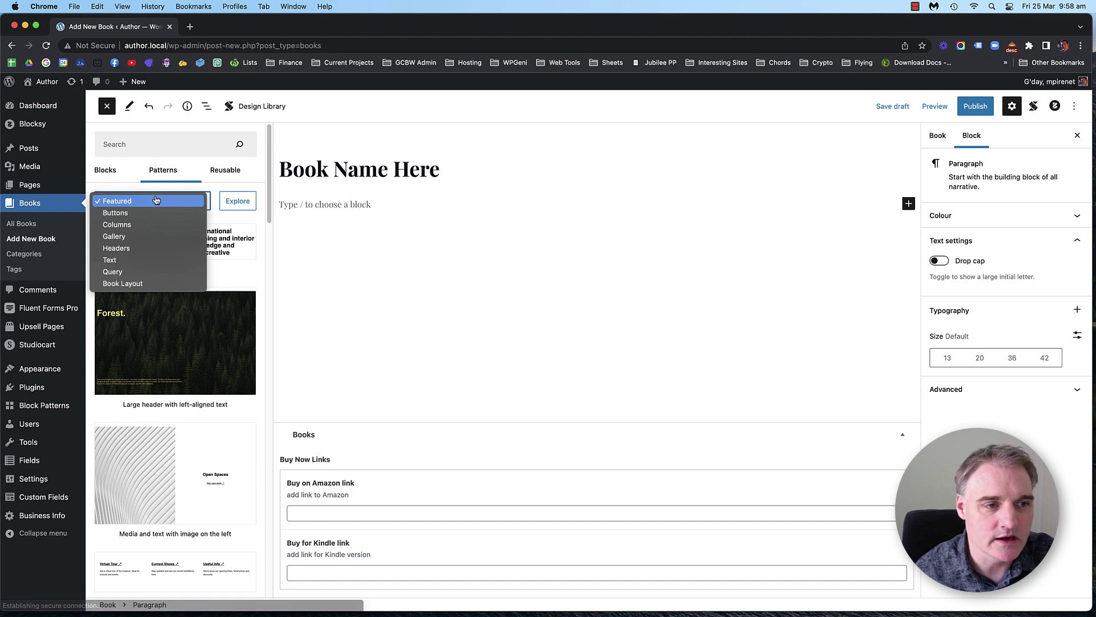
{"action": "left_click", "coordinate": [146, 289]}
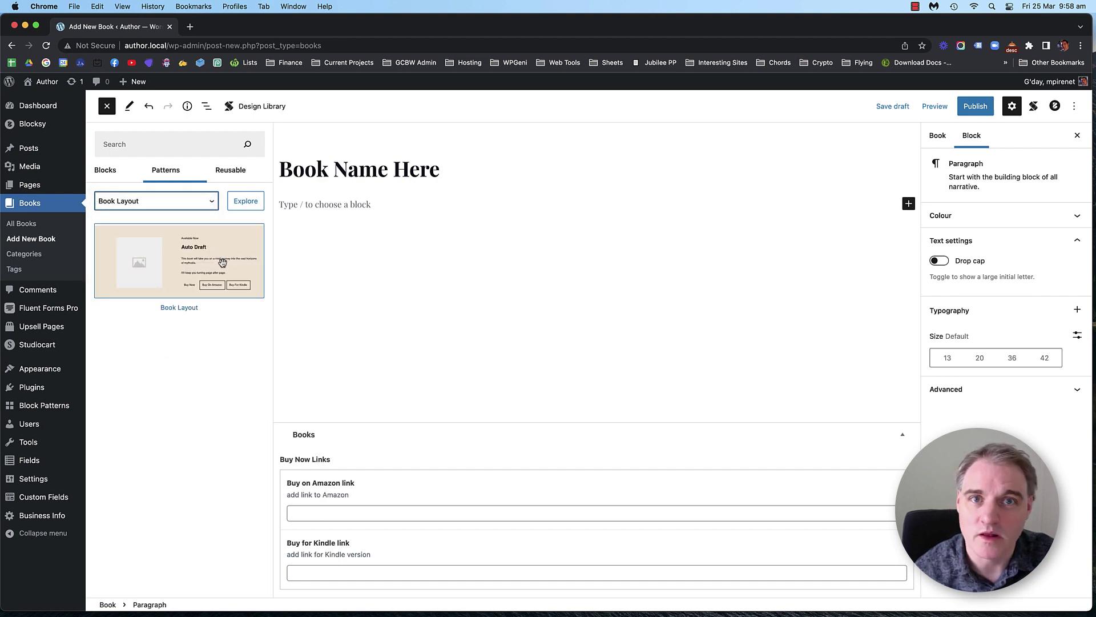
{"action": "left_click", "coordinate": [199, 258]}
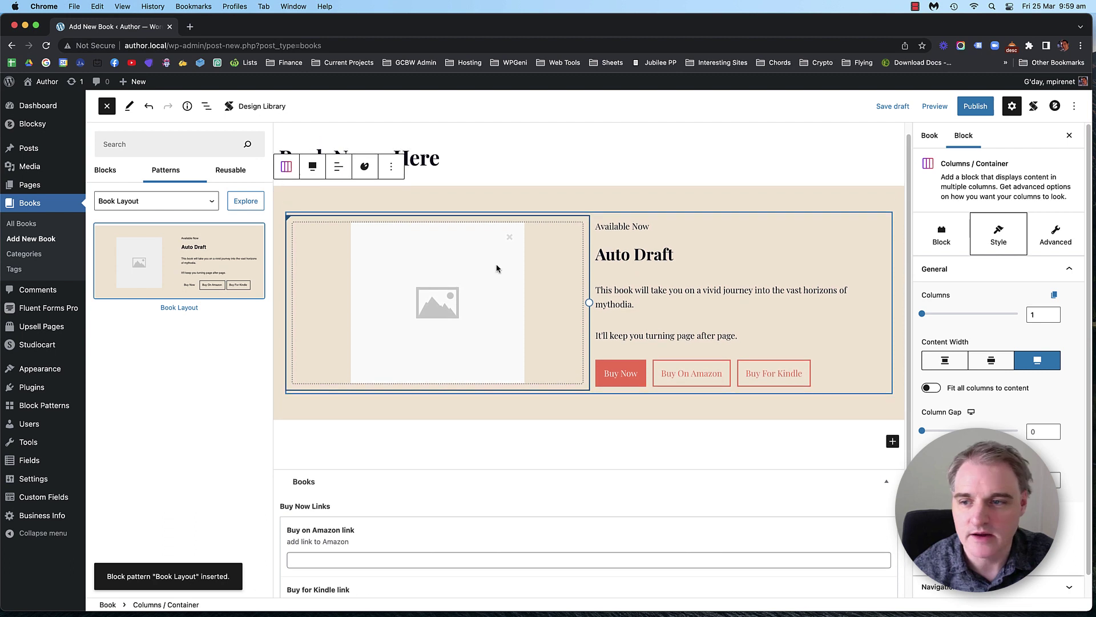
Show the Book post's document settings and try setting a featured image
{"action": "left_click", "coordinate": [930, 135]}
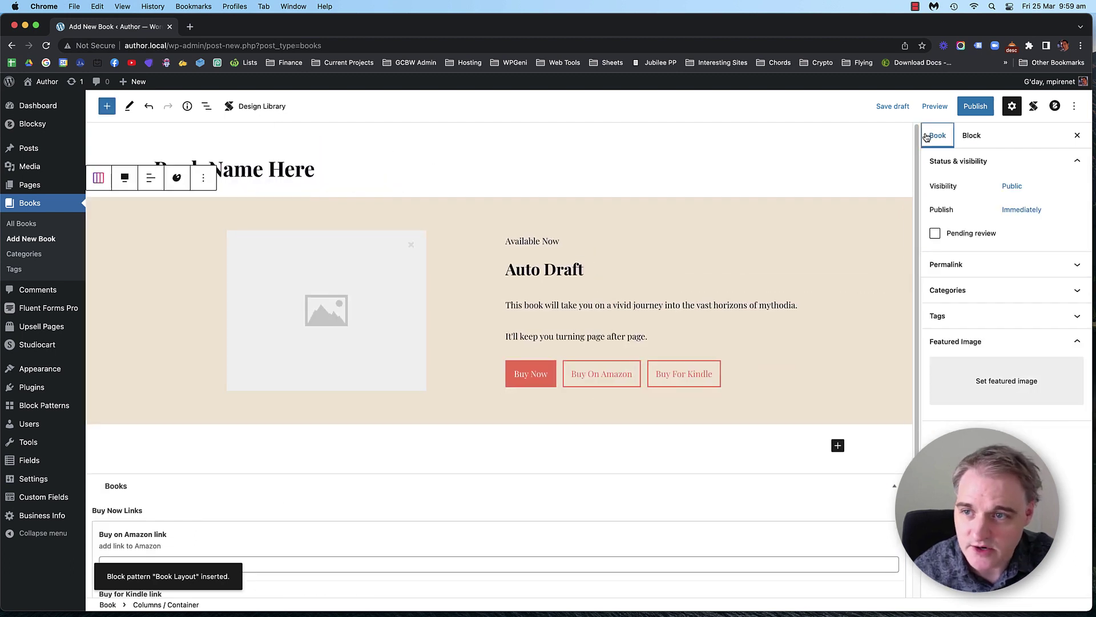
{"action": "left_click", "coordinate": [989, 379]}
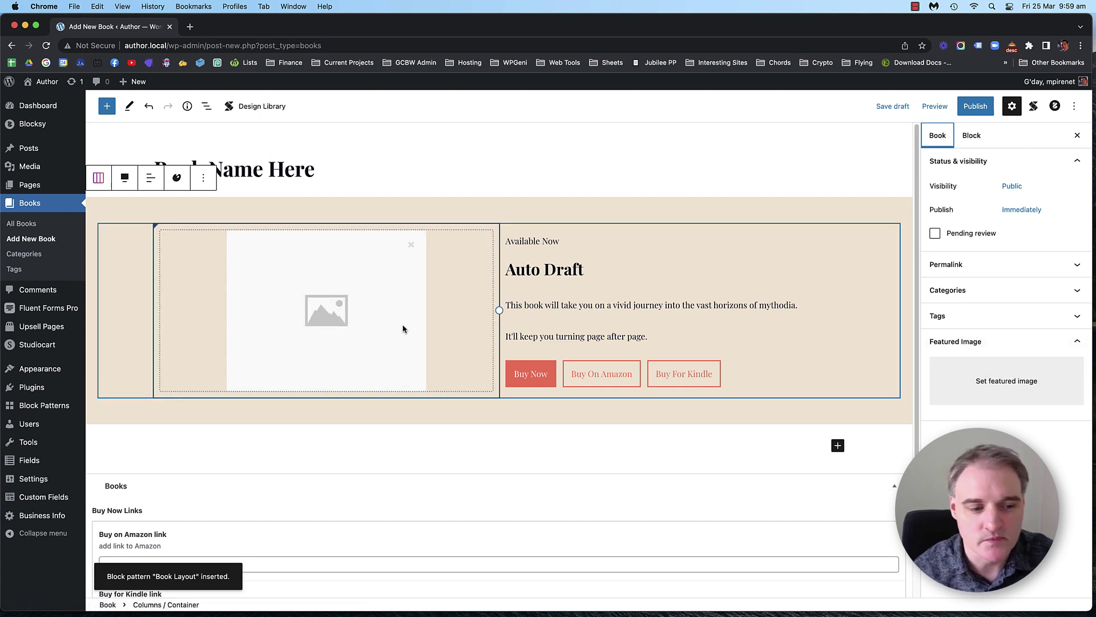
{"action": "scroll", "coordinate": [406, 326], "scroll_direction": "down", "scroll_amount": 2}
Inspect the Buy on Amazon and Buy for Kindle link fields in the inserted layout
{"action": "left_click", "coordinate": [241, 507]}
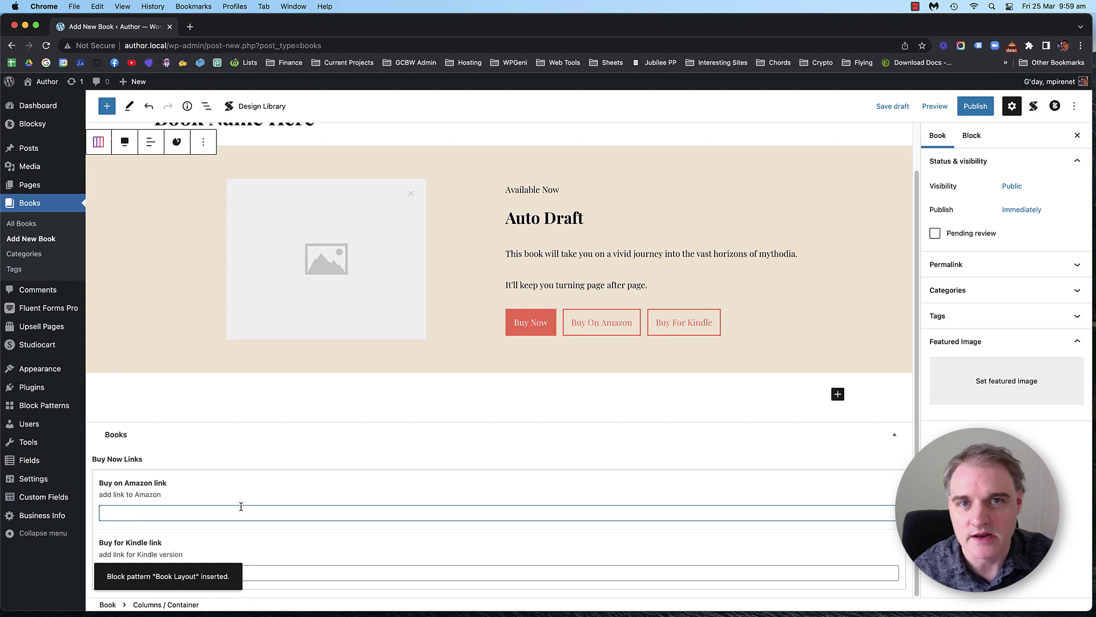
{"action": "left_click", "coordinate": [275, 574]}
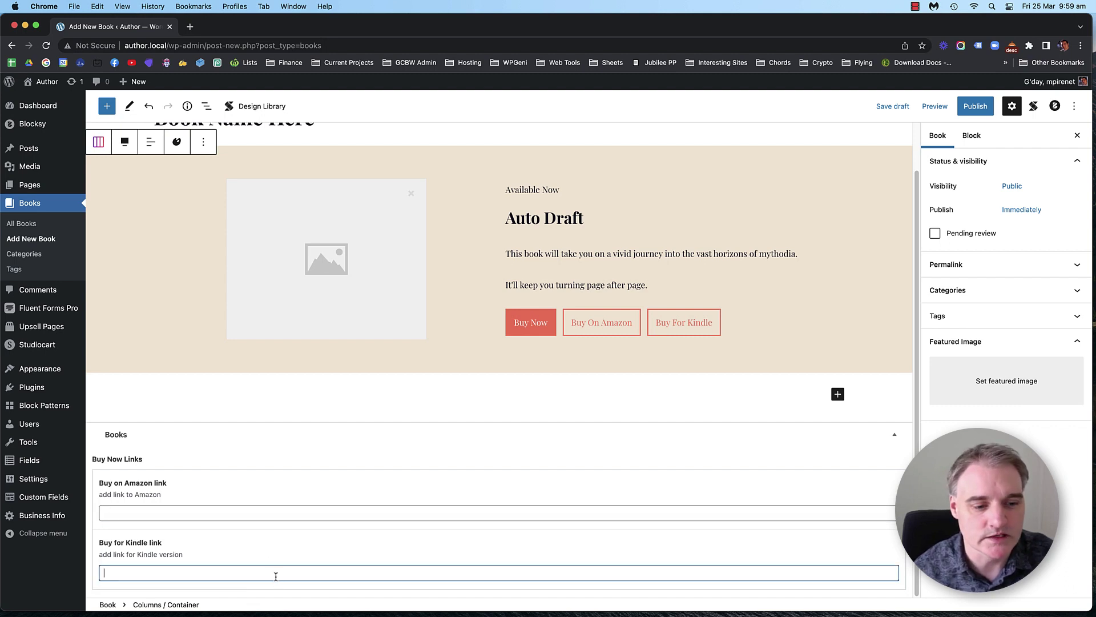
{"action": "left_click", "coordinate": [239, 514]}
{"action": "scroll", "coordinate": [529, 489], "scroll_direction": "up", "scroll_amount": 2}
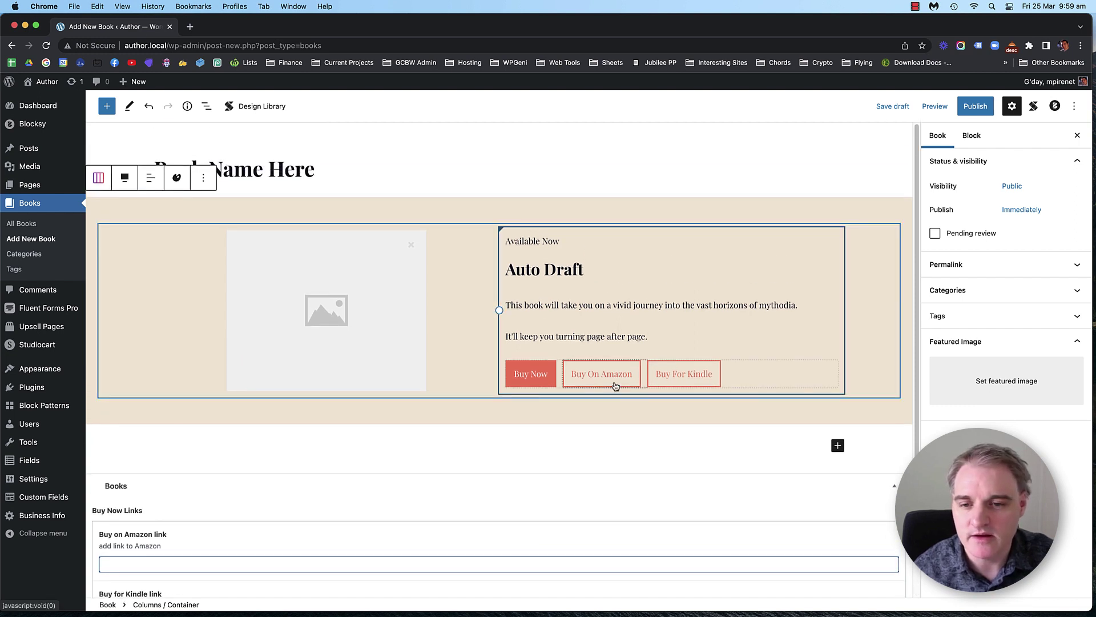
Delete the Buy For Kindle button through its Options menu, keeping Buy Now and Buy On Amazon
{"action": "left_click", "coordinate": [754, 376]}
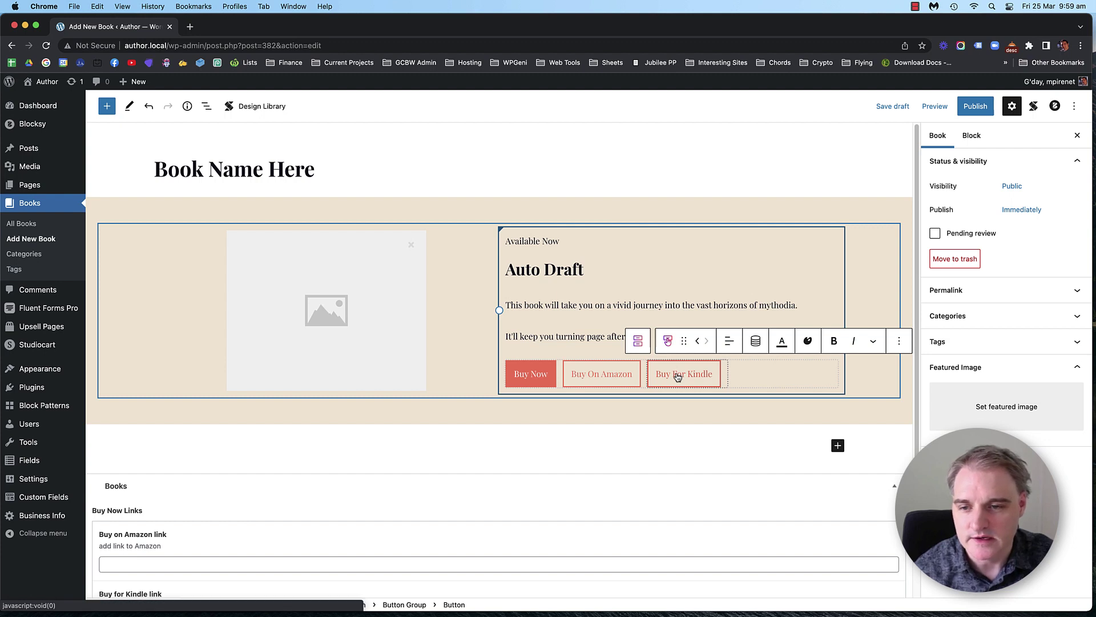
{"action": "left_click", "coordinate": [899, 341]}
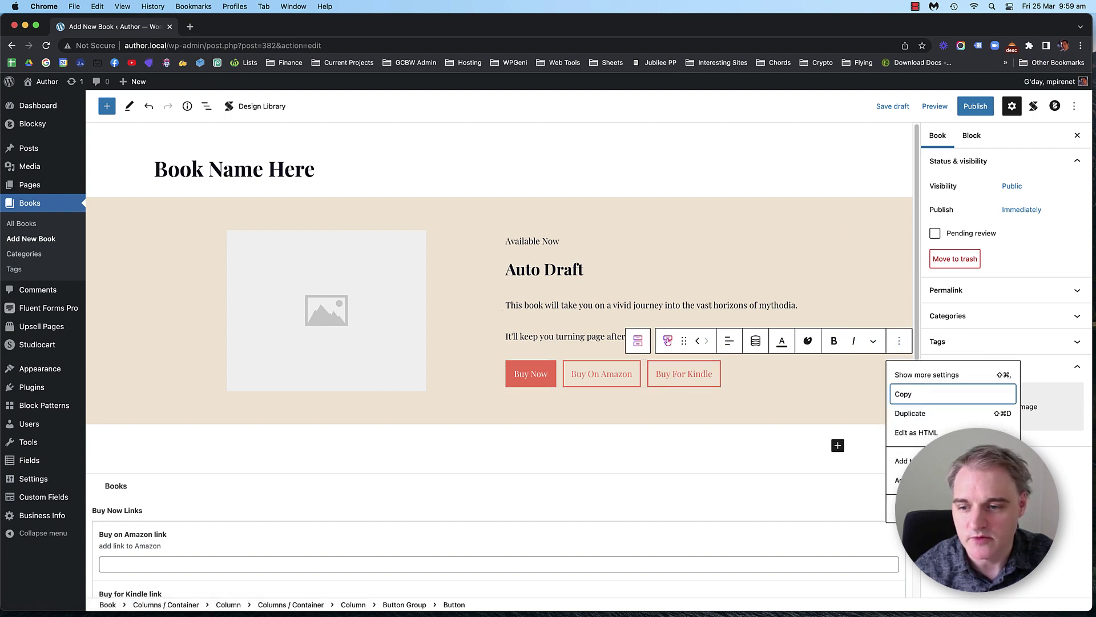
{"action": "left_click", "coordinate": [914, 510]}
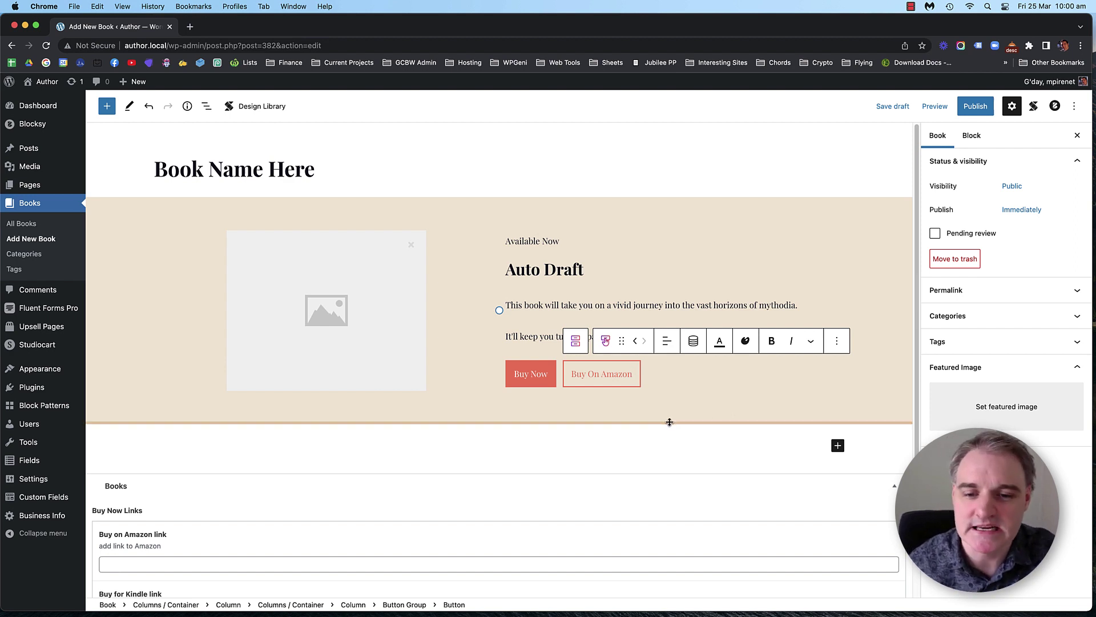
{"action": "left_click", "coordinate": [419, 205]}
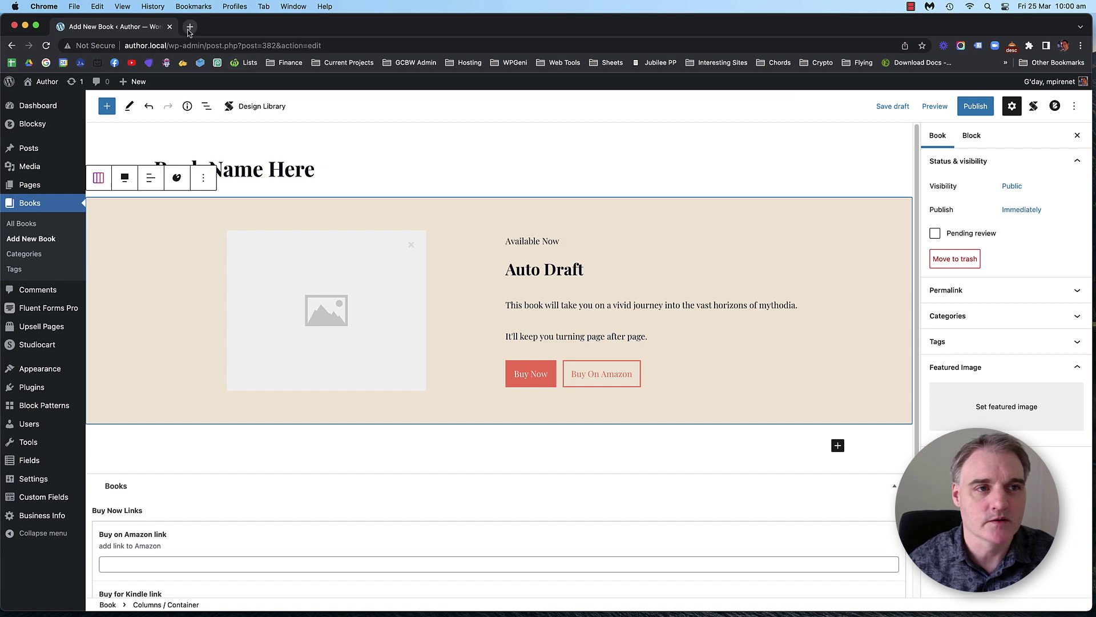
Reopen the closed BlockMeister plugin page from browser history, skim it, then return to the Add New Book editor
{"action": "left_click", "coordinate": [160, 7]}
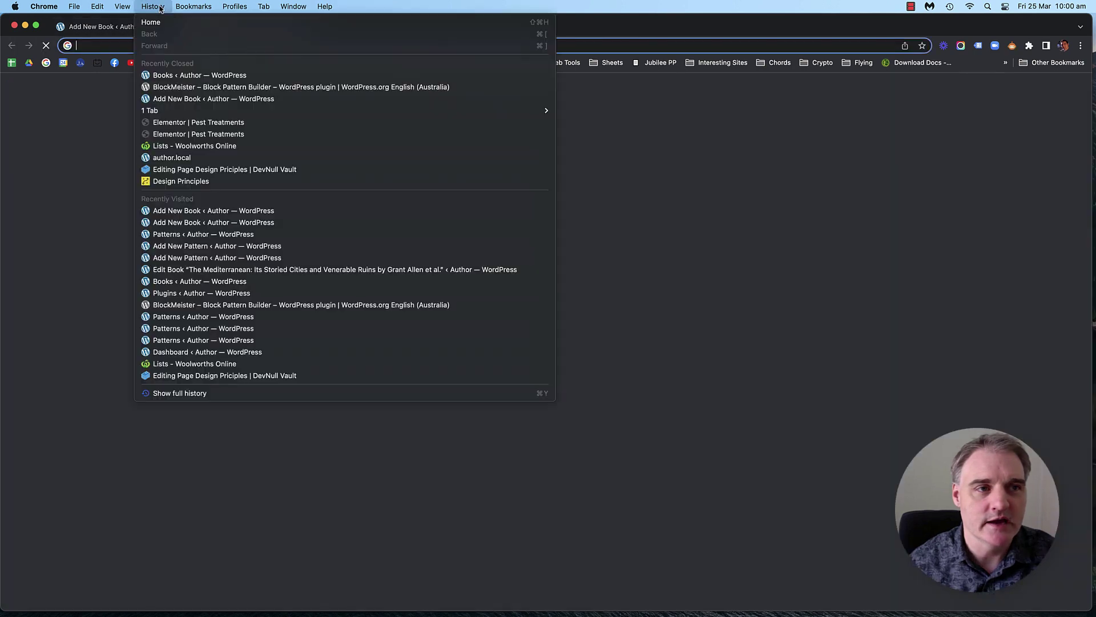
{"action": "left_click", "coordinate": [211, 88]}
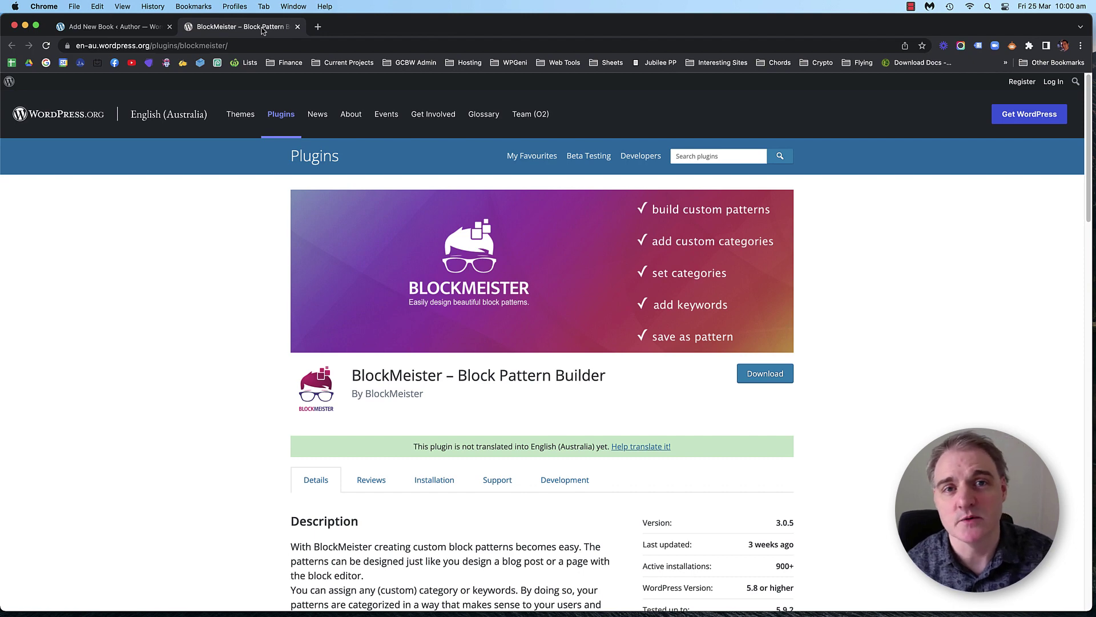
{"action": "scroll", "coordinate": [212, 330], "scroll_direction": "down", "scroll_amount": 2}
{"action": "scroll", "coordinate": [226, 331], "scroll_direction": "up", "scroll_amount": 1}
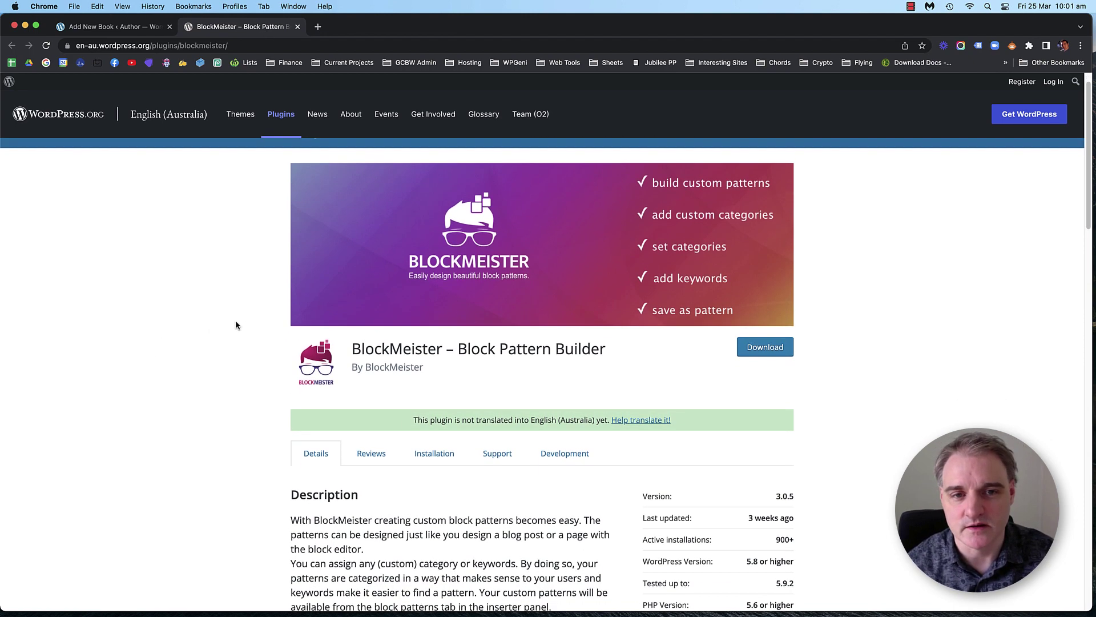
{"action": "scroll", "coordinate": [237, 325], "scroll_direction": "up", "scroll_amount": 1}
{"action": "scroll", "coordinate": [245, 318], "scroll_direction": "down", "scroll_amount": 3}
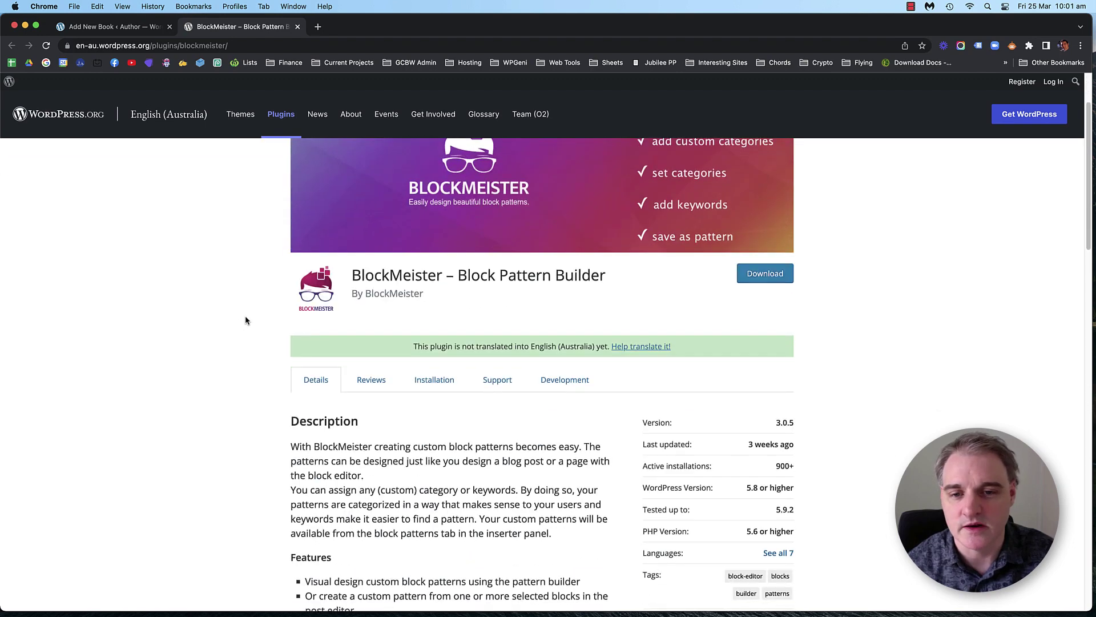
{"action": "scroll", "coordinate": [245, 318], "scroll_direction": "up", "scroll_amount": 3}
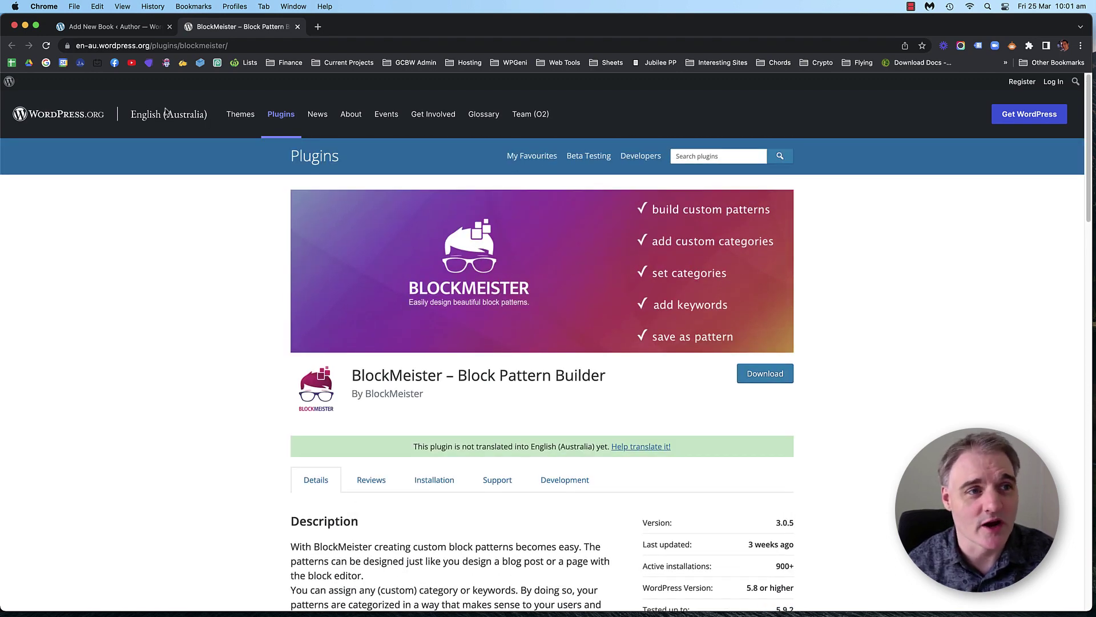
{"action": "left_click", "coordinate": [119, 29]}
{"action": "left_click", "coordinate": [451, 154]}
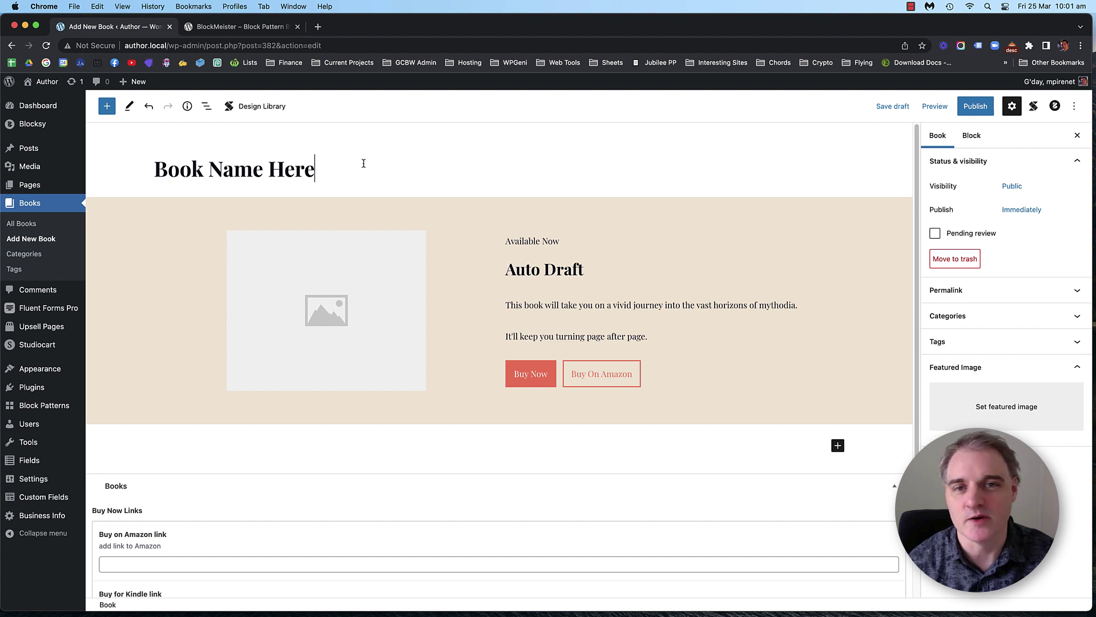
{"action": "left_click", "coordinate": [301, 201]}
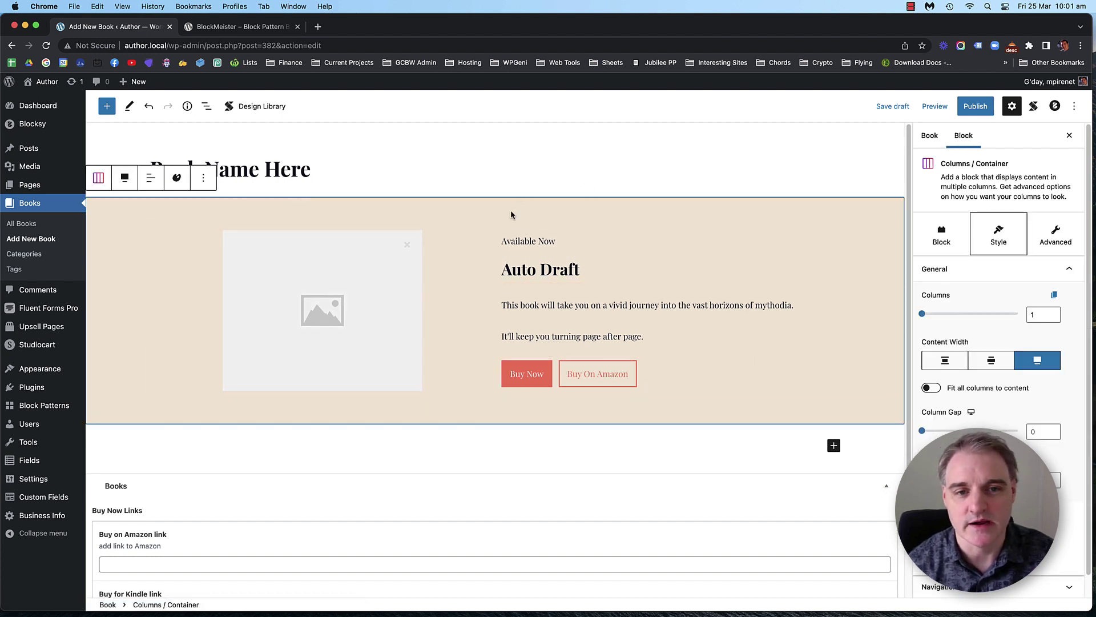